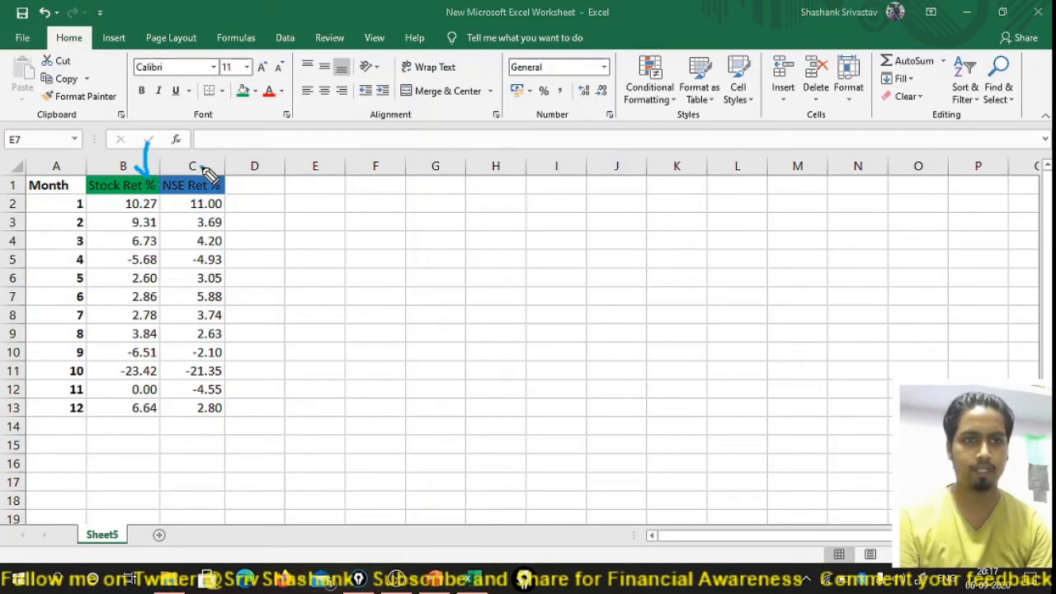
Step: Mark the Stock Ret % and NSE Ret % headers with pen ticks and handwrite "Nifty" beside them
{"action": "mouse_move", "coordinate": [201, 169]}
{"action": "left_mouse_down"}
{"action": "mouse_move", "coordinate": [208, 176]}
{"action": "mouse_move", "coordinate": [220, 142]}
{"action": "left_mouse_up"}
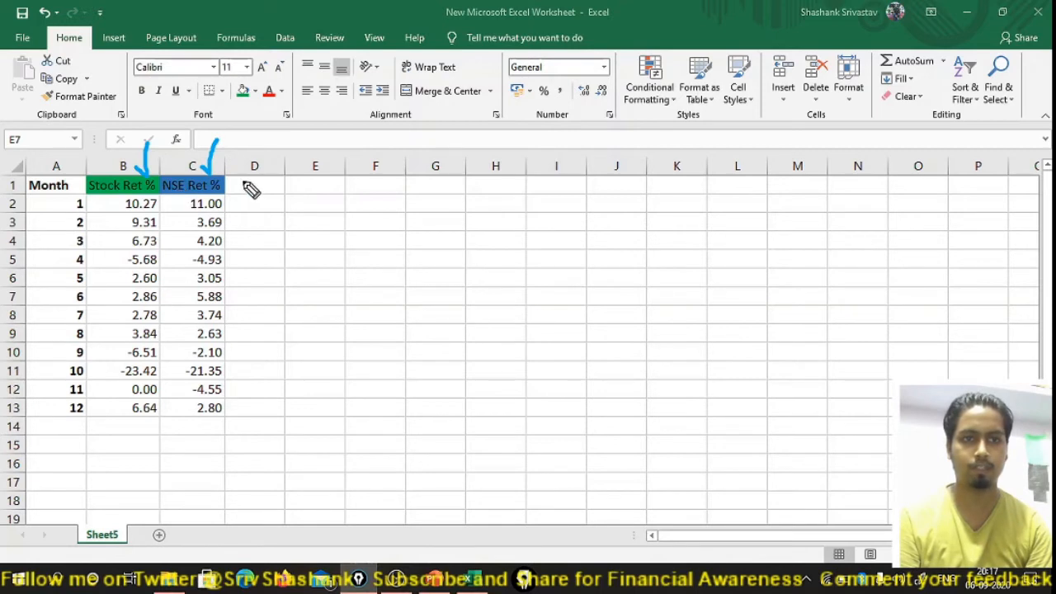
{"action": "mouse_move", "coordinate": [237, 192]}
{"action": "left_mouse_down"}
{"action": "mouse_move", "coordinate": [261, 179]}
{"action": "mouse_move", "coordinate": [269, 191]}
{"action": "mouse_move", "coordinate": [266, 170]}
{"action": "mouse_move", "coordinate": [278, 198]}
{"action": "mouse_move", "coordinate": [276, 167]}
{"action": "mouse_move", "coordinate": [289, 188]}
{"action": "mouse_move", "coordinate": [283, 170]}
{"action": "mouse_move", "coordinate": [307, 186]}
{"action": "mouse_move", "coordinate": [314, 176]}
{"action": "mouse_move", "coordinate": [307, 196]}
{"action": "mouse_move", "coordinate": [272, 183]}
{"action": "left_mouse_up"}
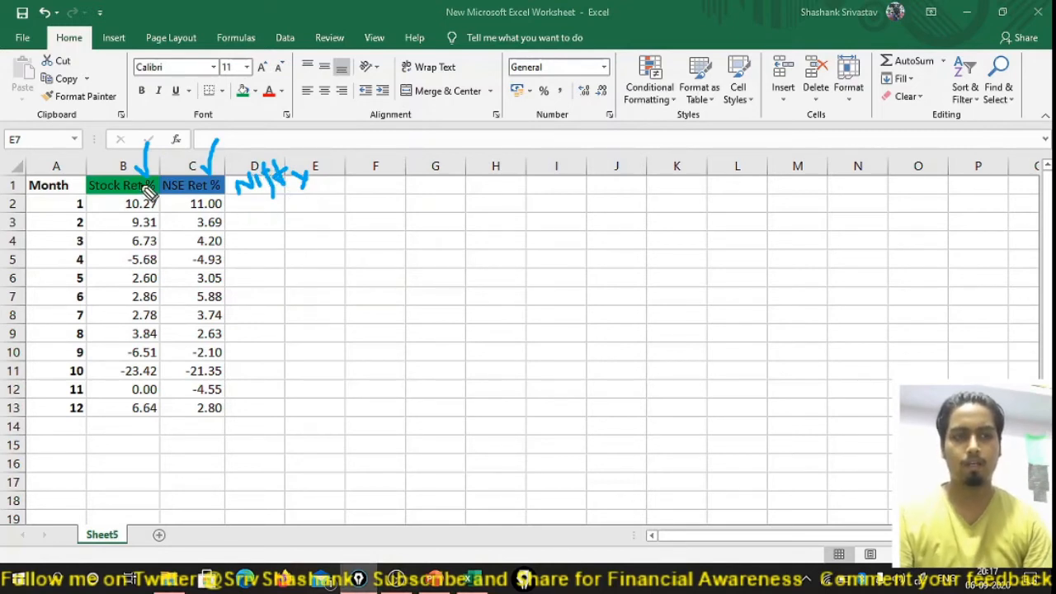
{"action": "left_click_drag", "start_coordinate": [100, 169], "coordinate": [123, 165]}
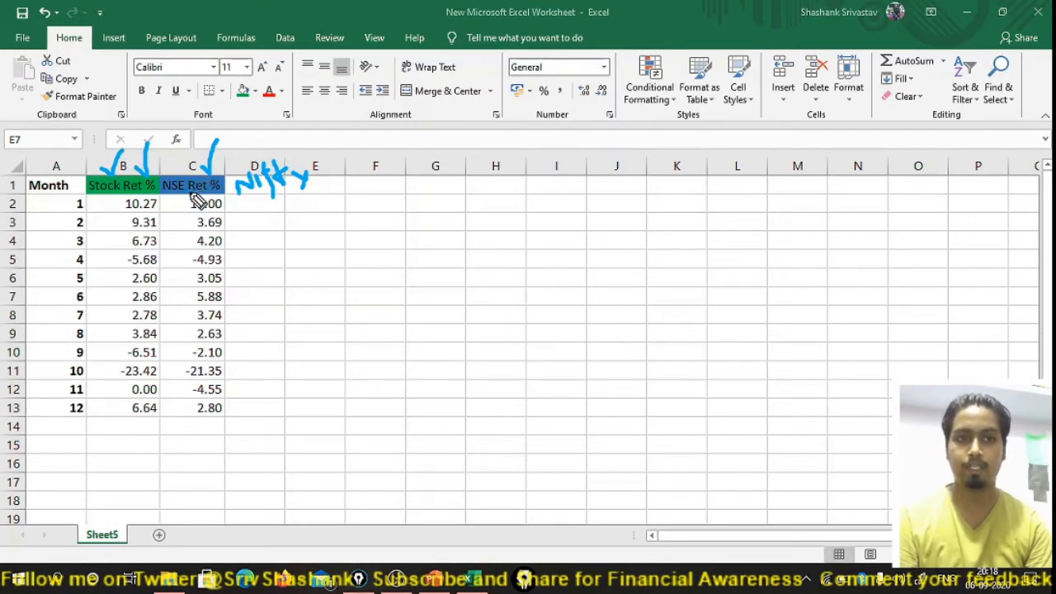
{"action": "mouse_move", "coordinate": [220, 185]}
{"action": "left_mouse_down"}
{"action": "mouse_move", "coordinate": [198, 186]}
{"action": "mouse_move", "coordinate": [223, 187]}
{"action": "left_mouse_up"}
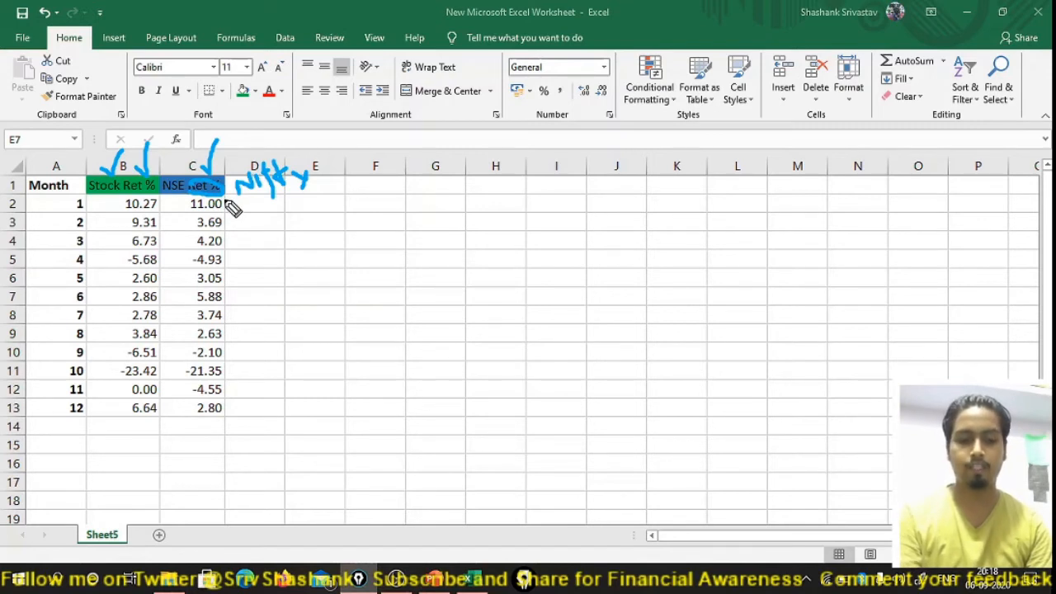
{"action": "key", "text": "ctrl+z"}
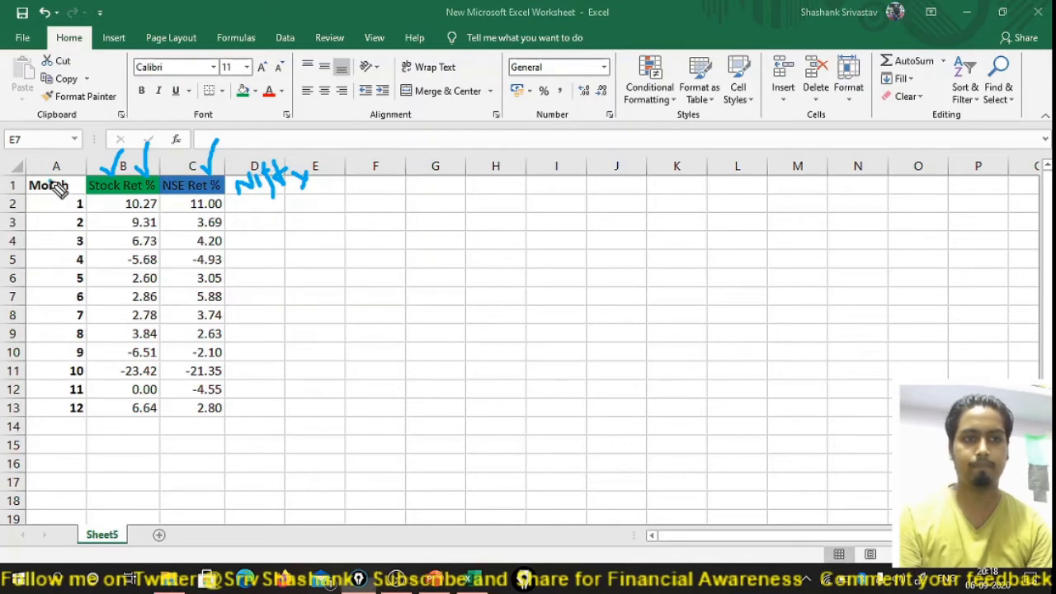
Step: Tick the Month header and bracket months 1 to 12 with the pen, and clear all pen annotations
{"action": "mouse_move", "coordinate": [54, 161]}
{"action": "left_mouse_down"}
{"action": "mouse_move", "coordinate": [59, 172]}
{"action": "mouse_move", "coordinate": [64, 155]}
{"action": "left_mouse_up"}
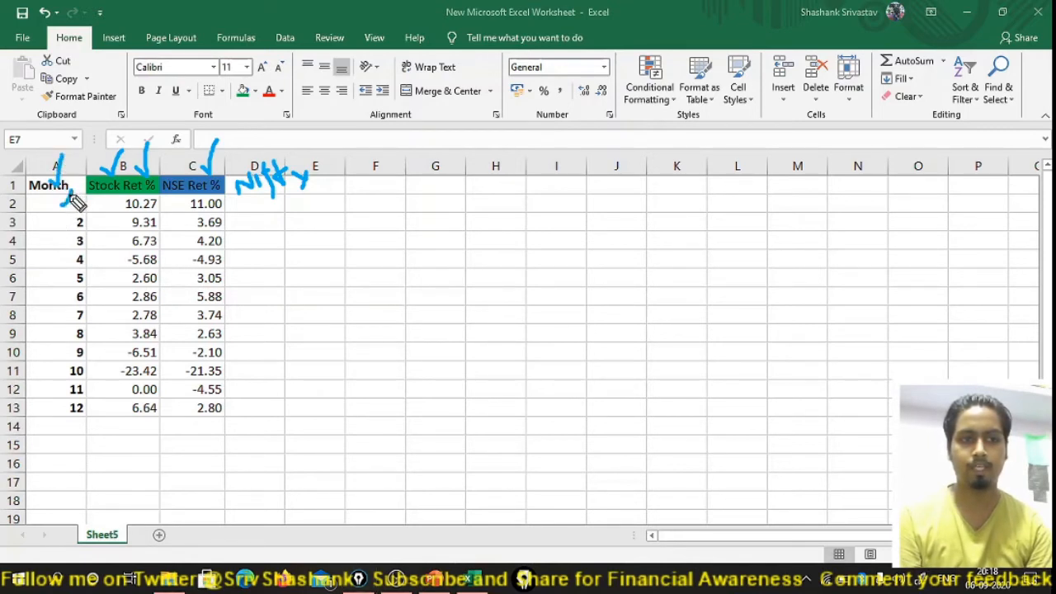
{"action": "left_click_drag", "start_coordinate": [64, 192], "coordinate": [73, 412]}
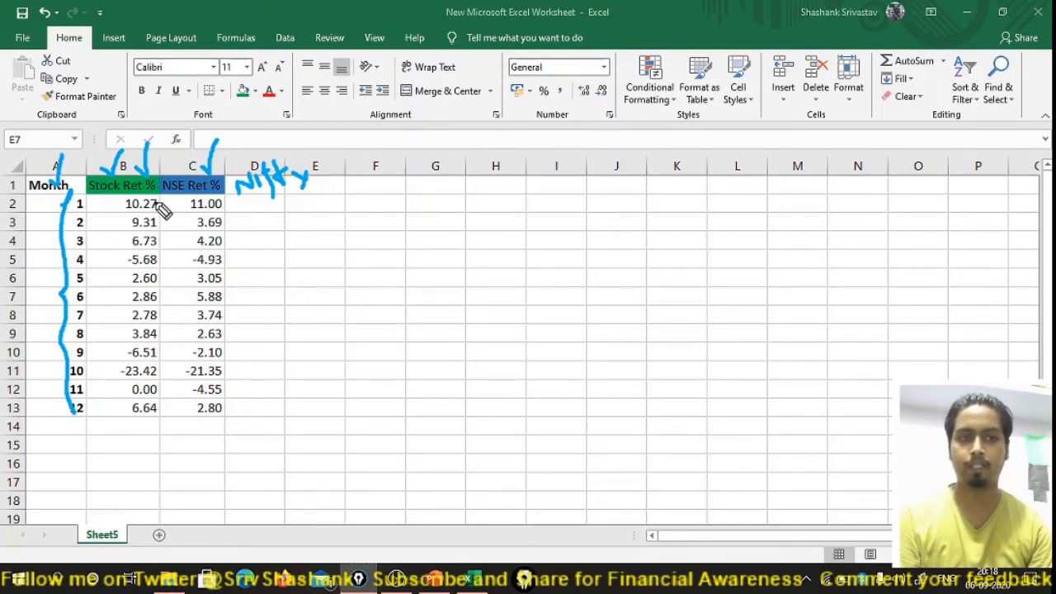
{"action": "left_click", "coordinate": [102, 203]}
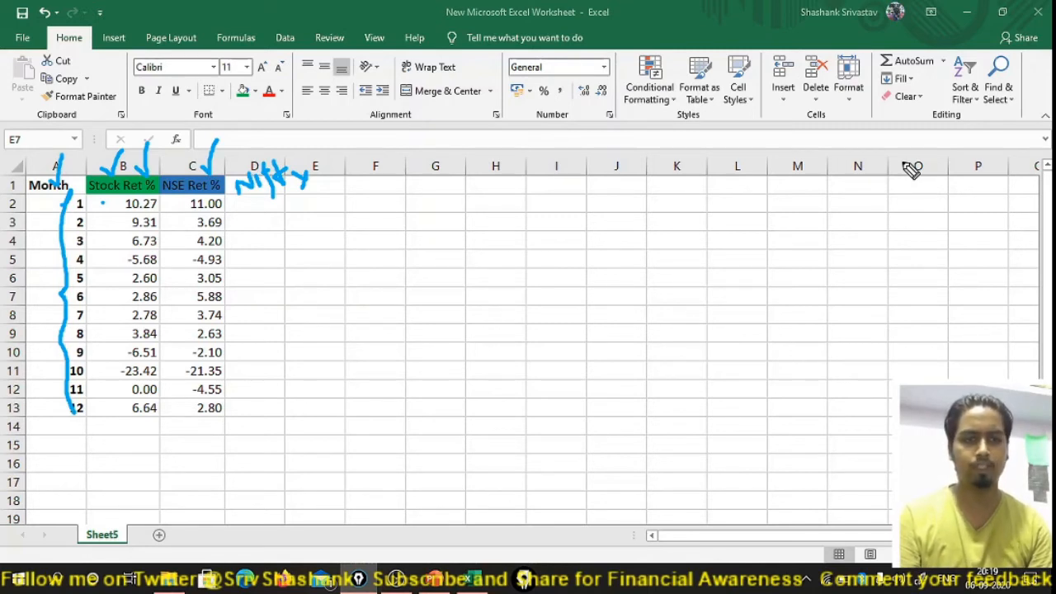
{"action": "key", "text": "ctrl+shift+7"}
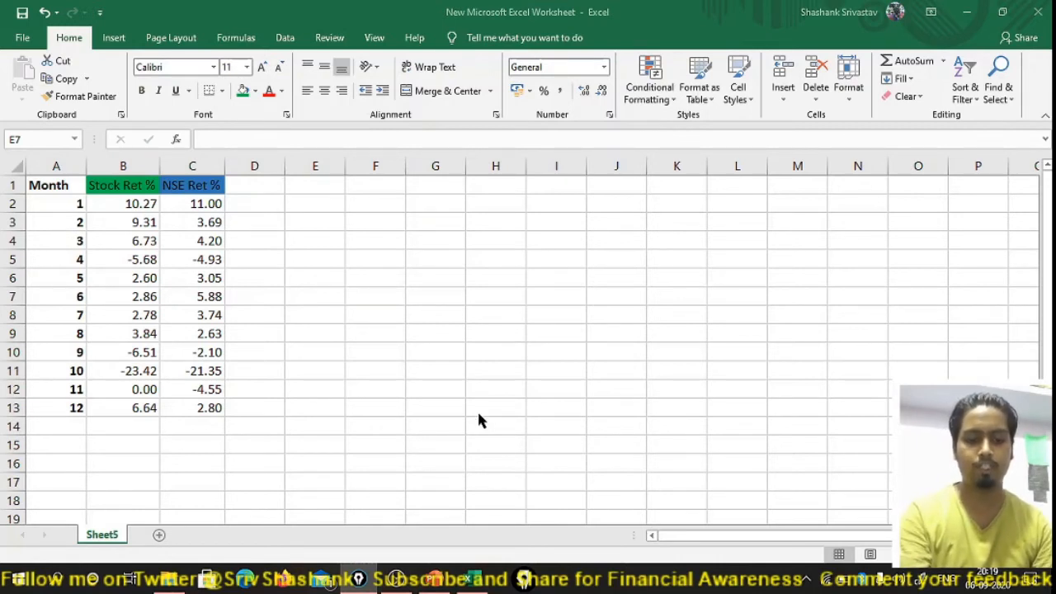
Step: Enter the label "r" for the stock–NSE correlation in cell E3
{"action": "left_click", "coordinate": [297, 222]}
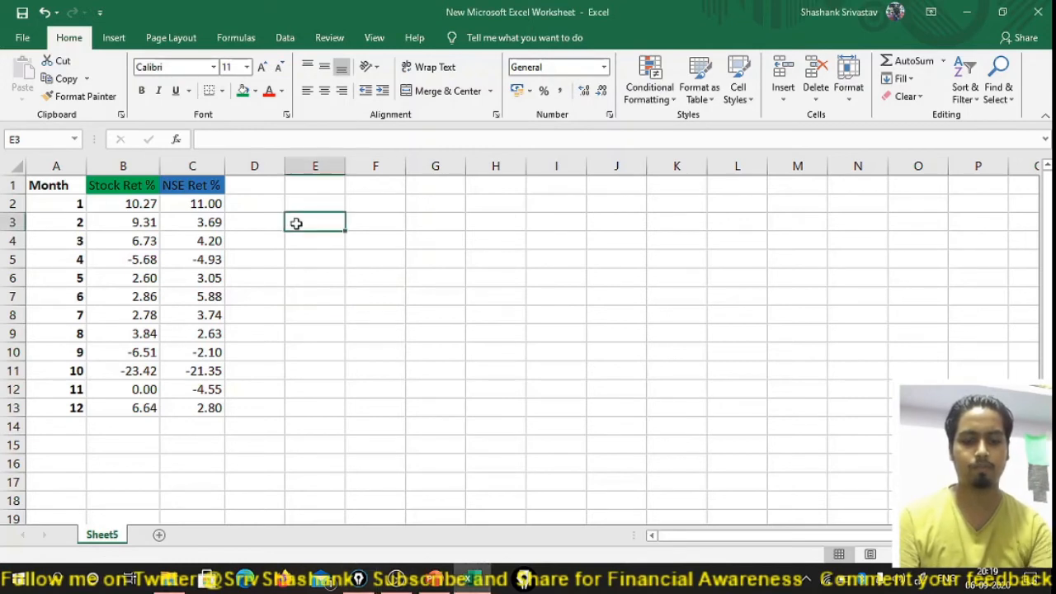
{"action": "type", "text": "r"}
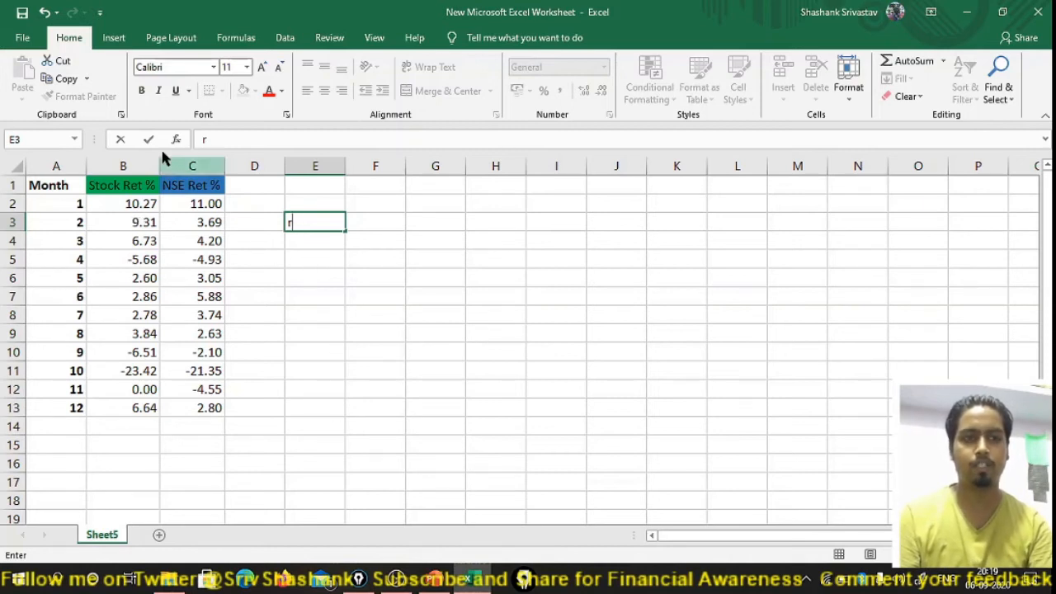
{"action": "left_click", "coordinate": [130, 180]}
{"action": "key", "text": "Right"}
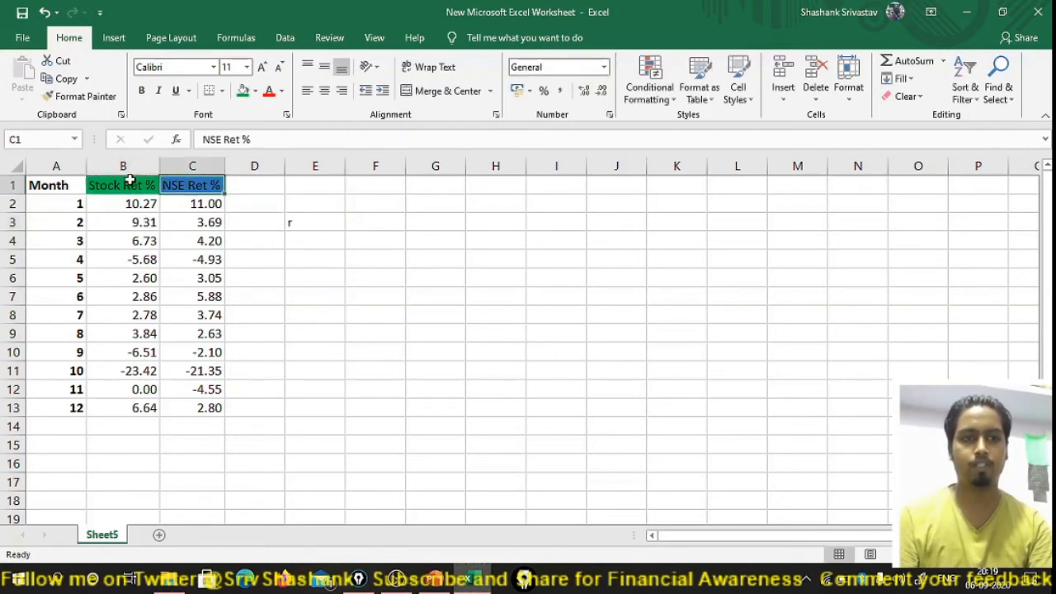
{"action": "key", "text": "Left"}
{"action": "key", "text": "Right"}
{"action": "key", "text": "Left"}
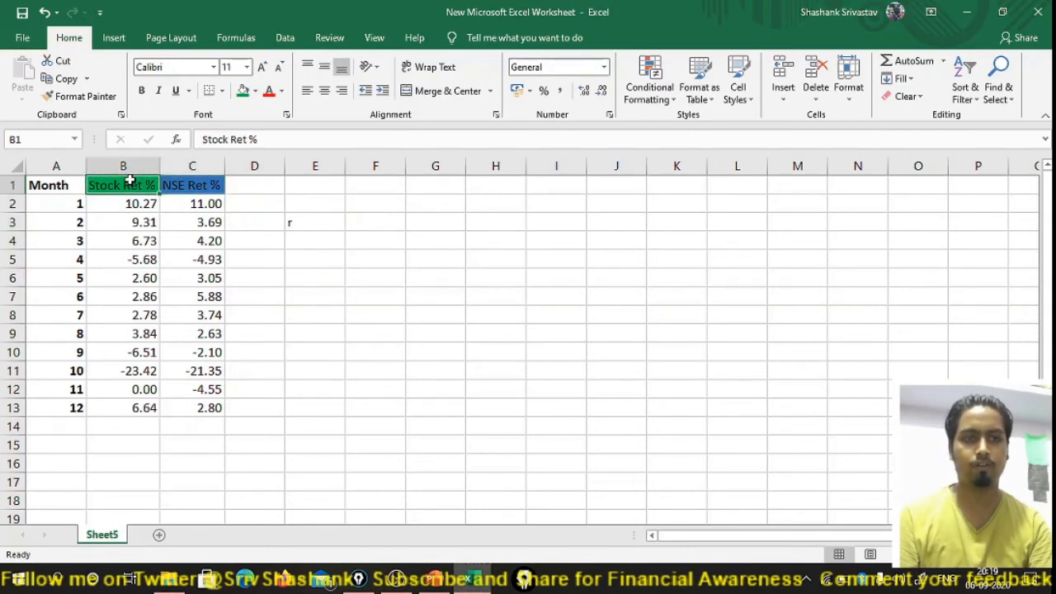
{"action": "key", "text": "Right"}
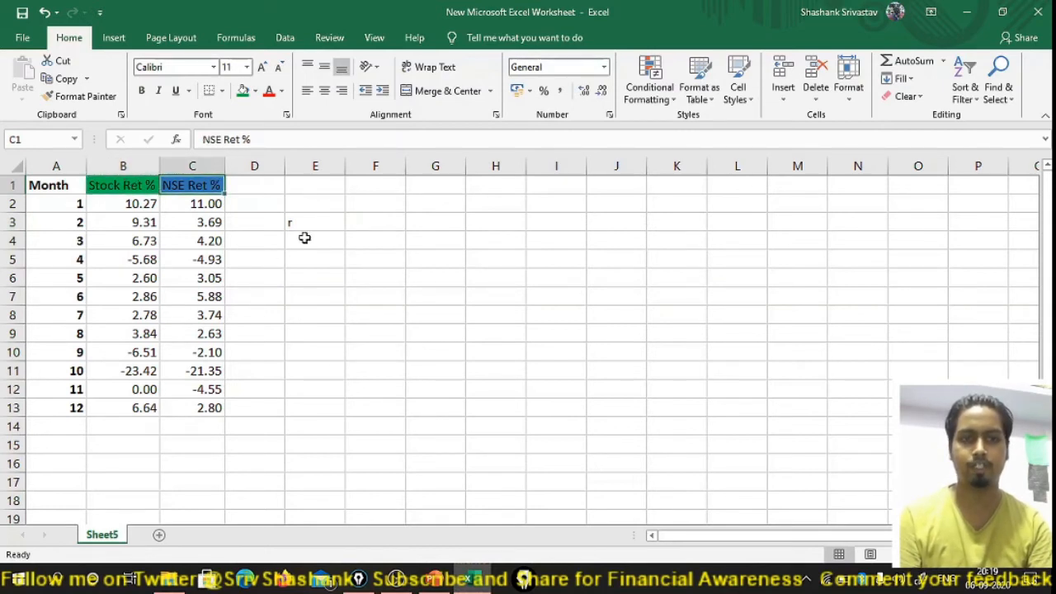
Step: Enter the labels "sd stock", "sd index" and "var index" in cells E4, E5 and E6
{"action": "left_click", "coordinate": [305, 238]}
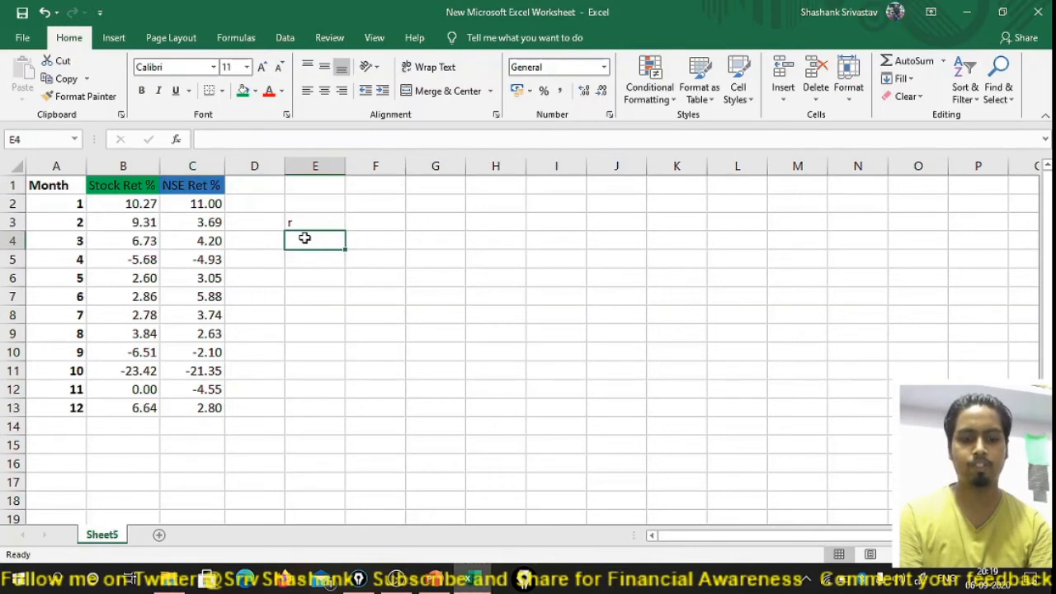
{"action": "type", "text": "sd"}
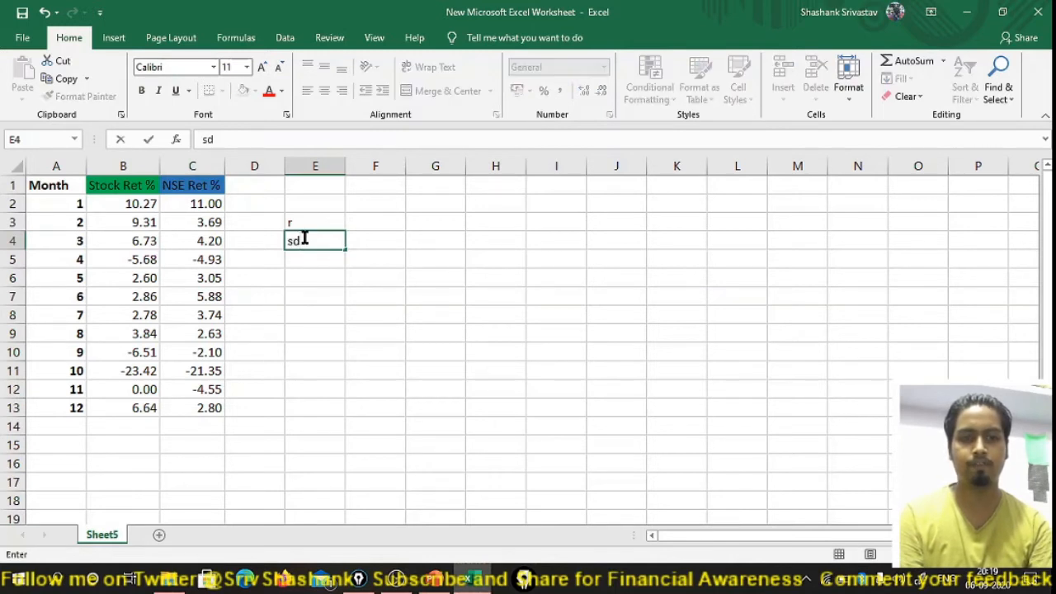
{"action": "type", "text": " stock"}
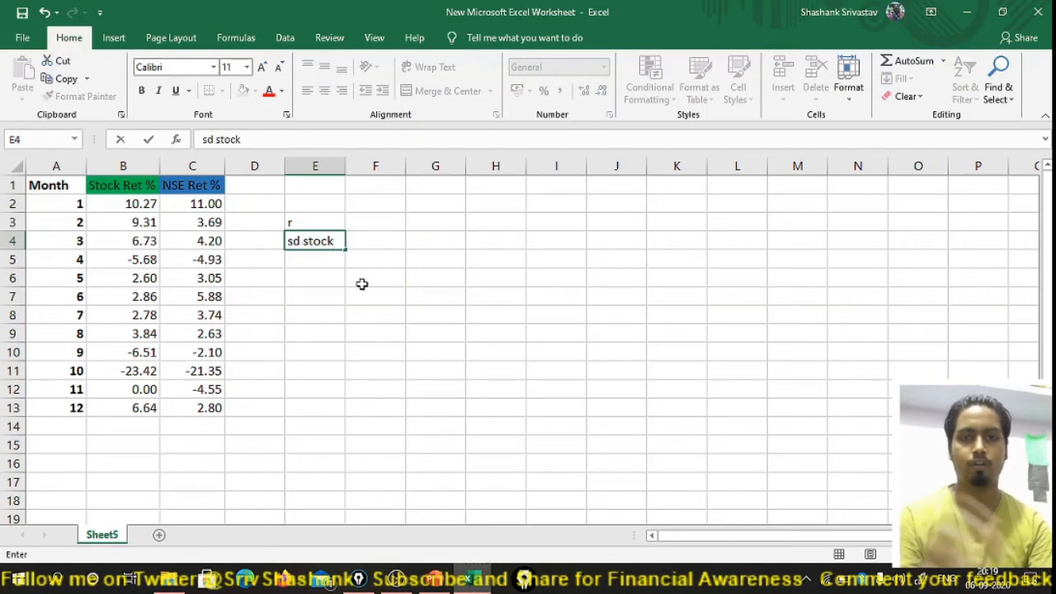
{"action": "key", "text": "Return"}
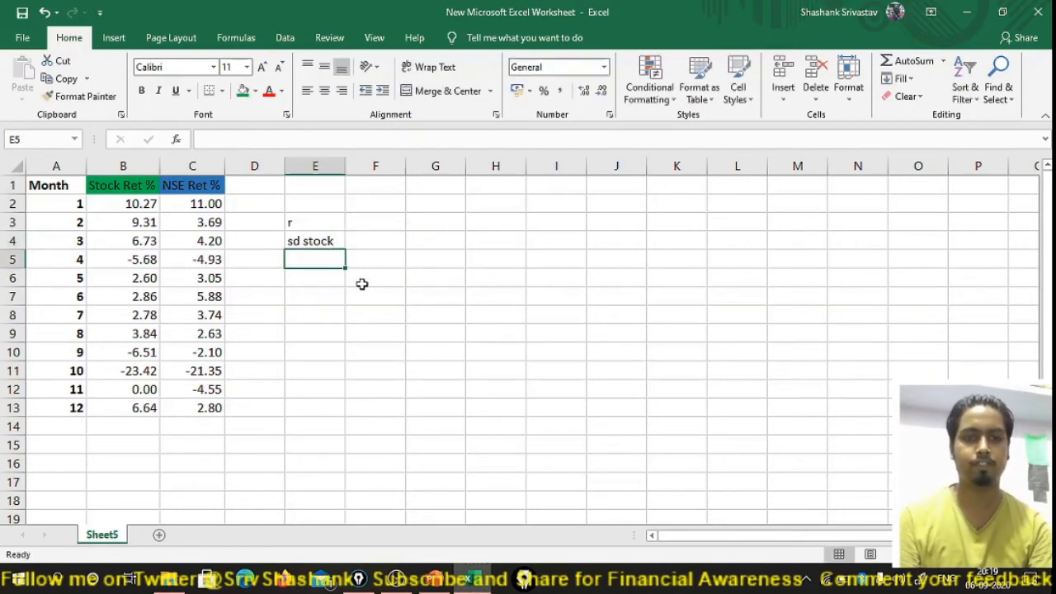
{"action": "type", "text": "sd "}
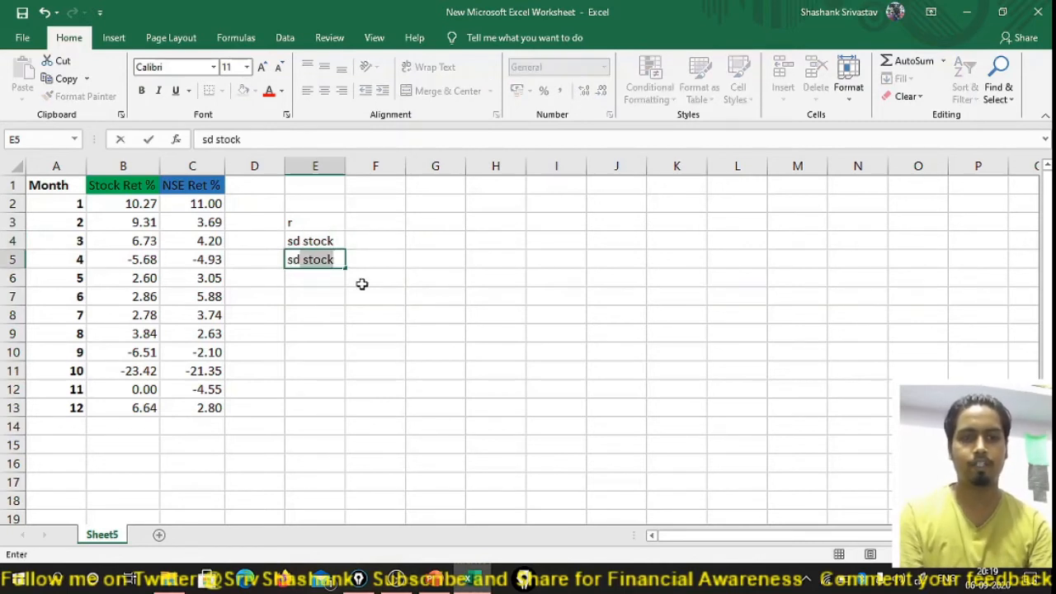
{"action": "type", "text": "index"}
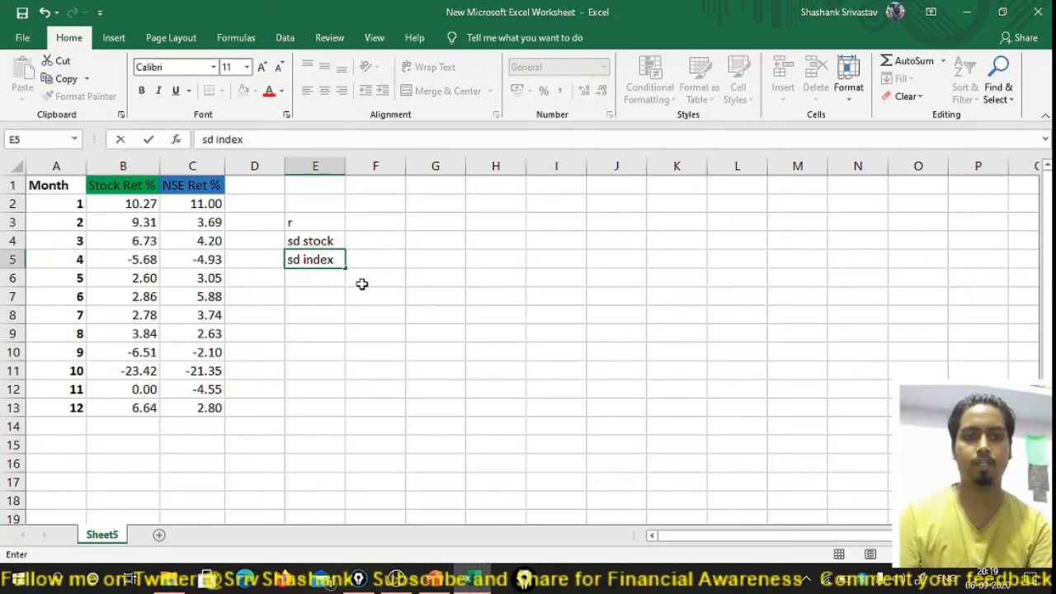
{"action": "key", "text": "Return"}
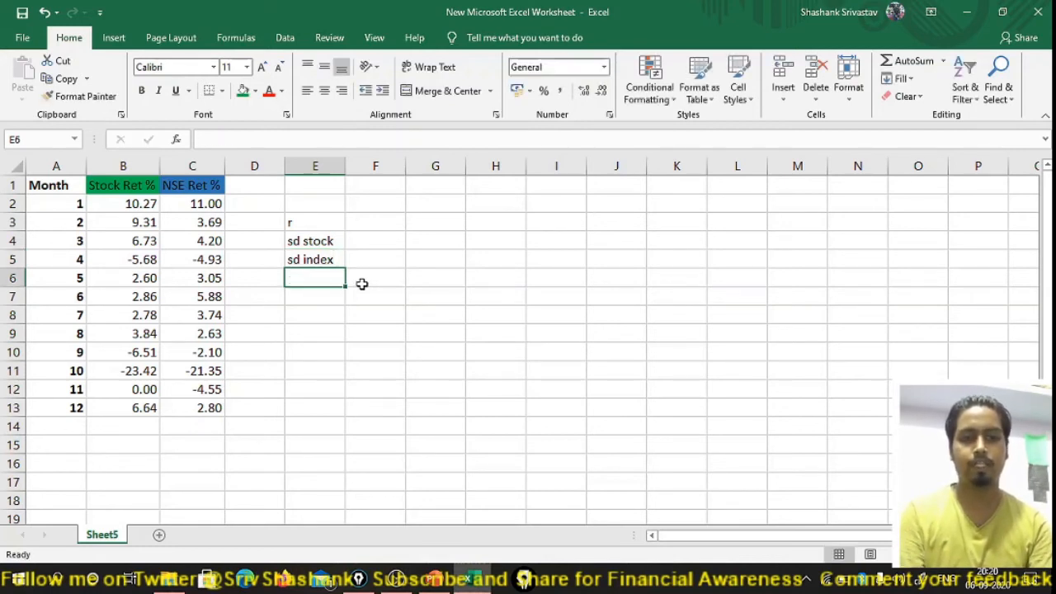
{"action": "type", "text": "var"}
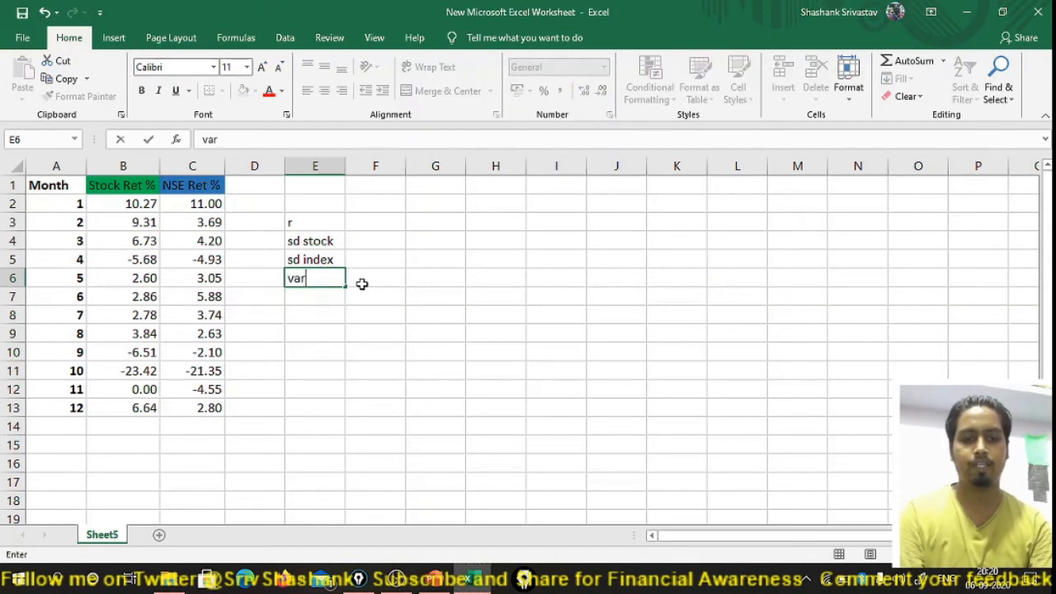
{"action": "type", "text": " index"}
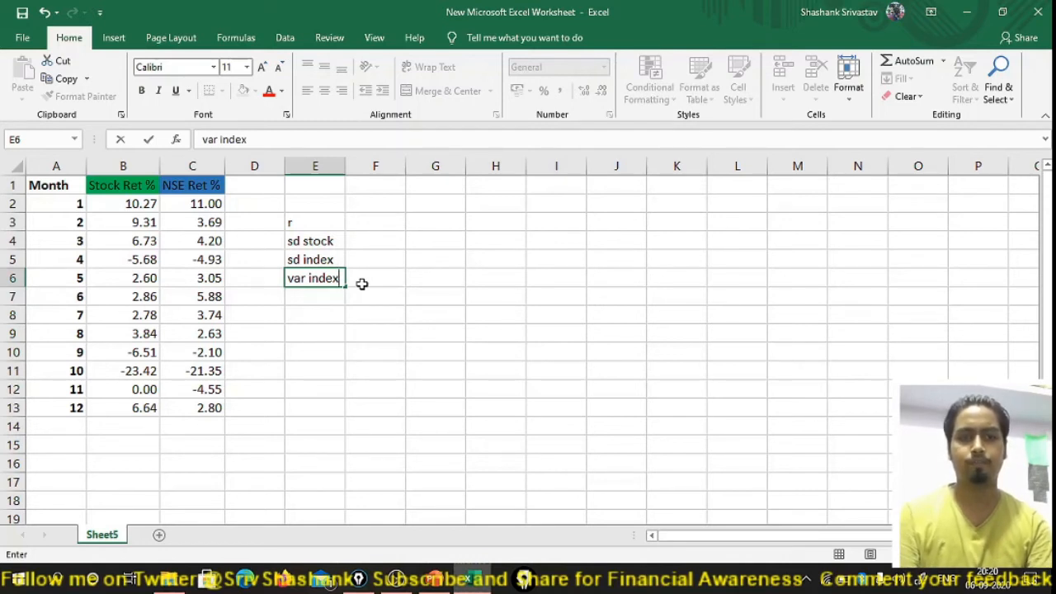
Step: Calculate the correlation between stock and NSE returns in cell F3 with =CORREL(B2:B13,C2:C13)
{"action": "left_click", "coordinate": [367, 226]}
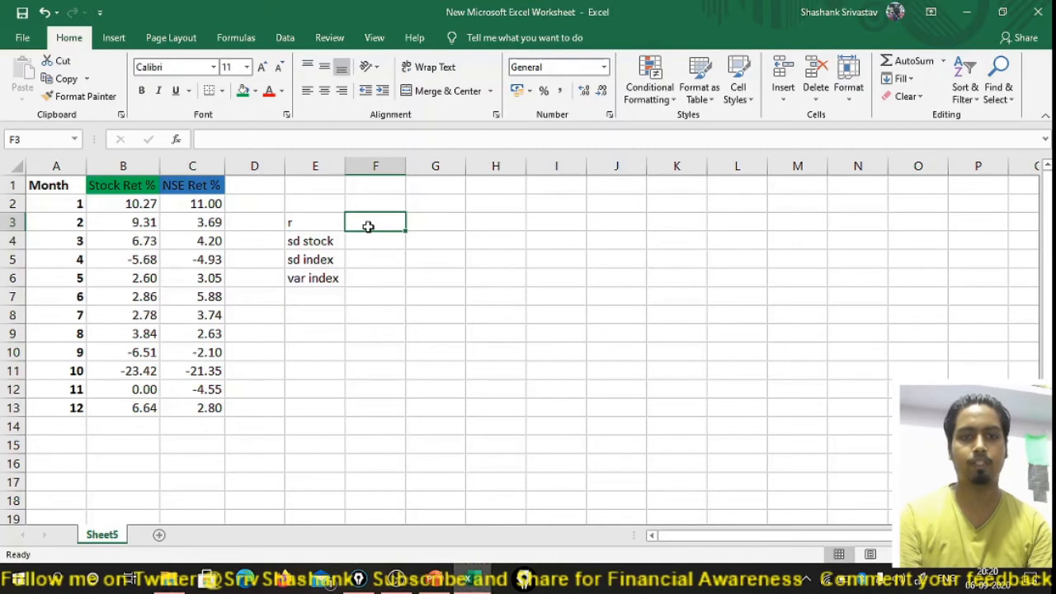
{"action": "type", "text": "="}
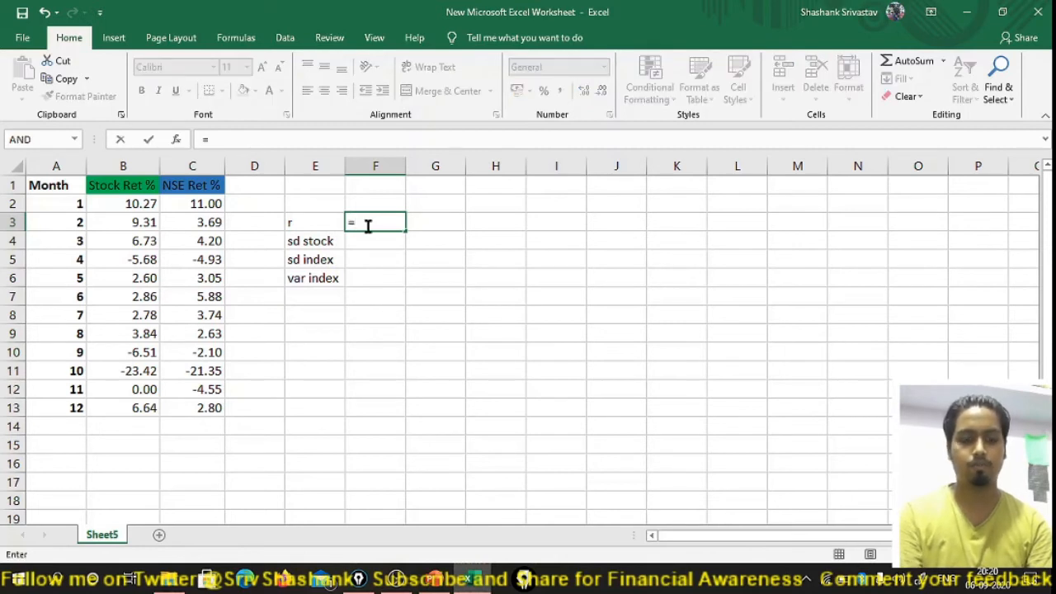
{"action": "type", "text": "corre"}
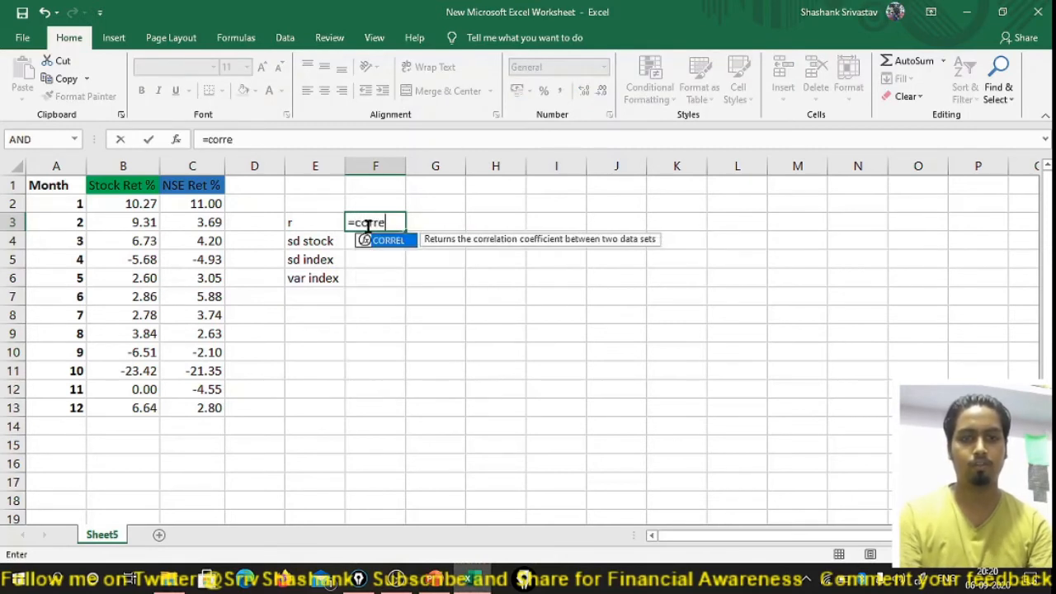
{"action": "double_click", "coordinate": [384, 241]}
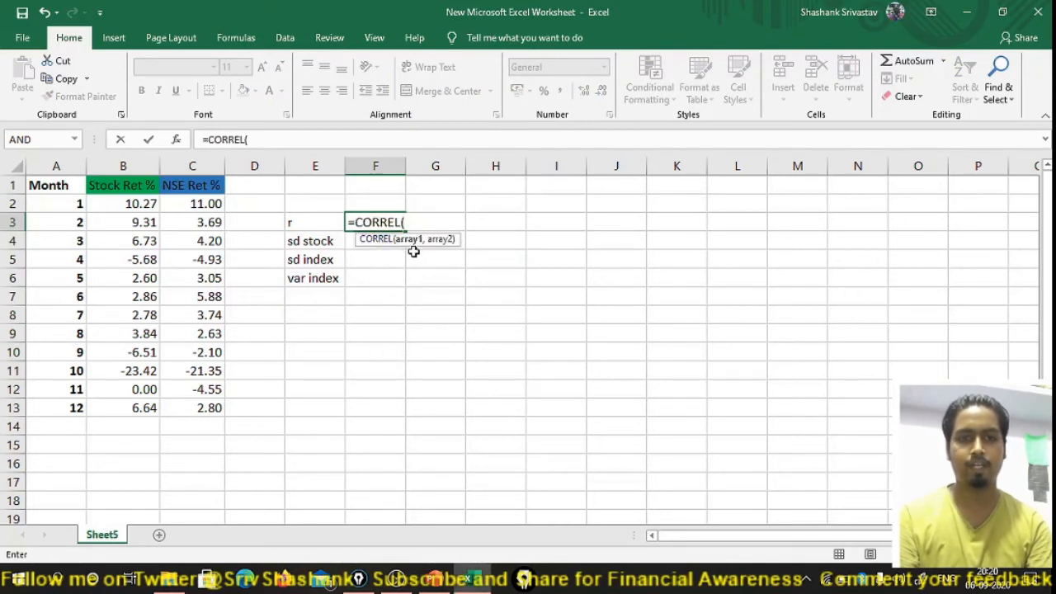
{"action": "left_click", "coordinate": [137, 204]}
{"action": "left_click_drag", "start_coordinate": [137, 203], "coordinate": [142, 408]}
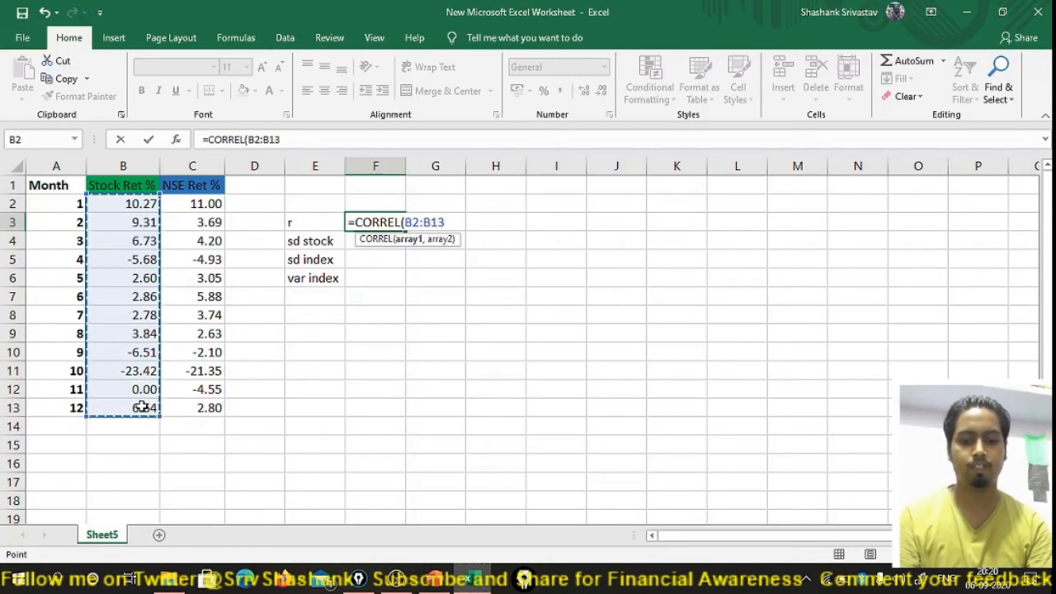
{"action": "type", "text": ","}
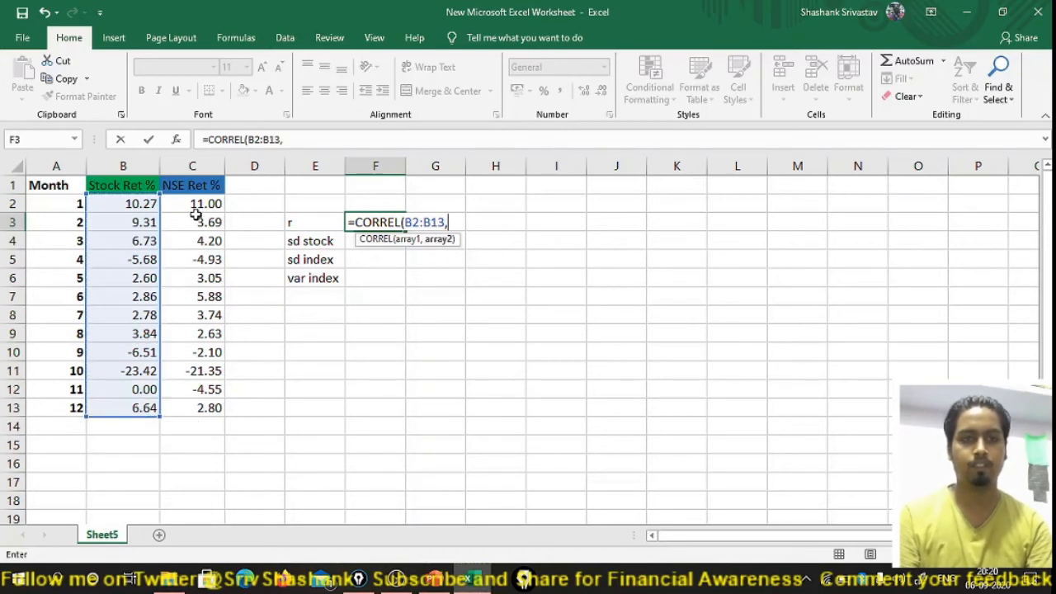
{"action": "left_click_drag", "start_coordinate": [201, 204], "coordinate": [207, 406]}
{"action": "type", "text": ")"}
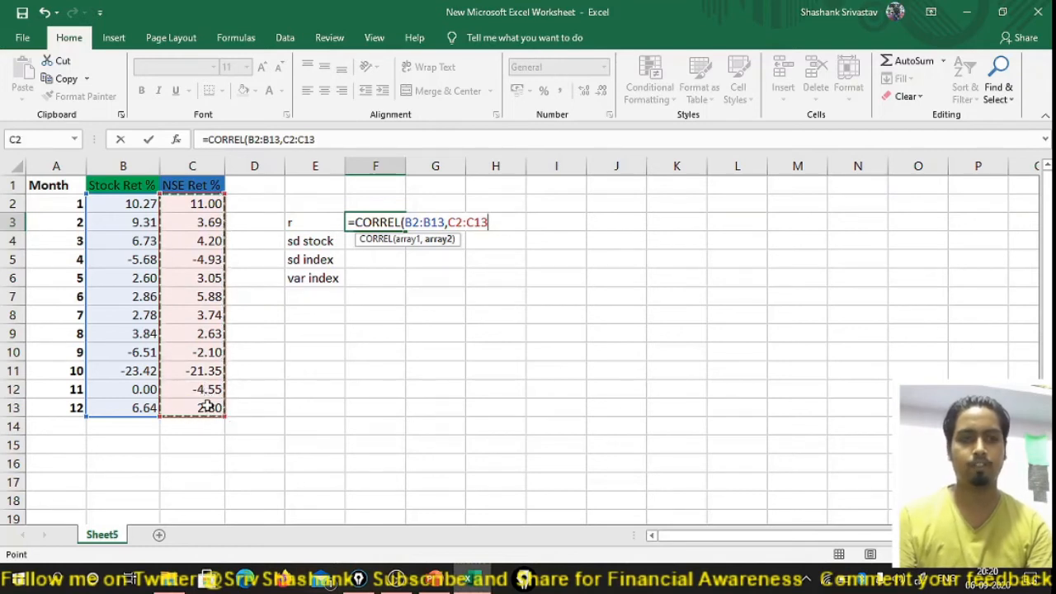
{"action": "key", "text": "Return"}
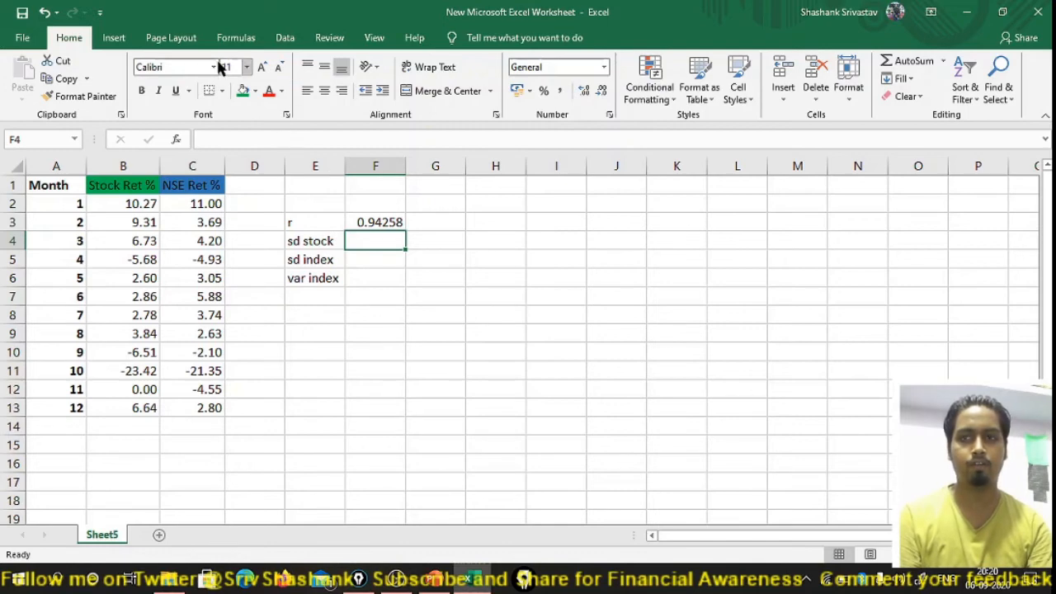
Step: Run the Data Analysis Correlation tool on B2:C13, grouped by columns, with the output range starting at M3
{"action": "left_click", "coordinate": [285, 38]}
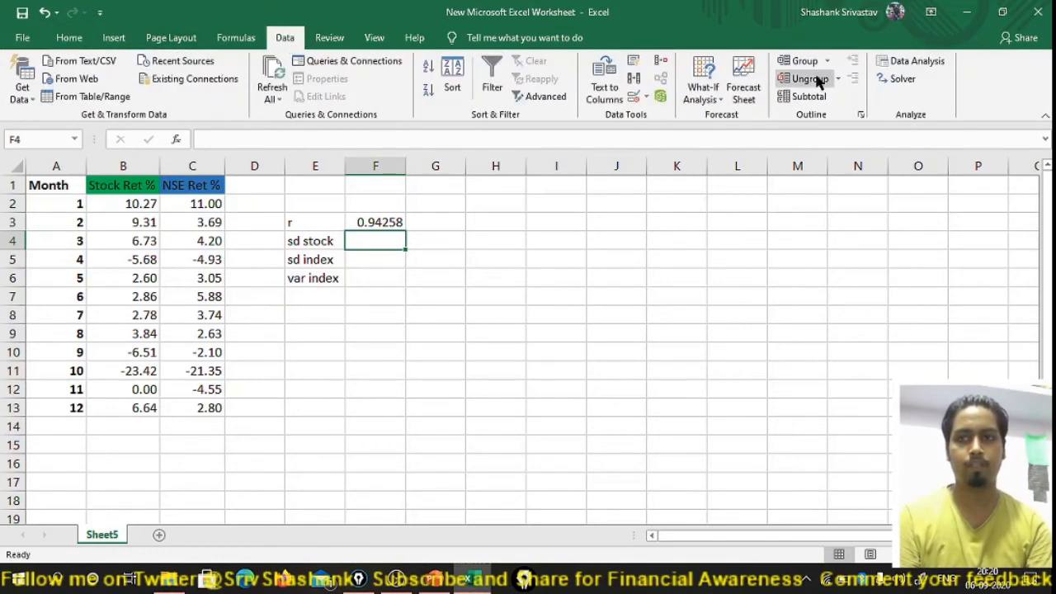
{"action": "left_click", "coordinate": [892, 61]}
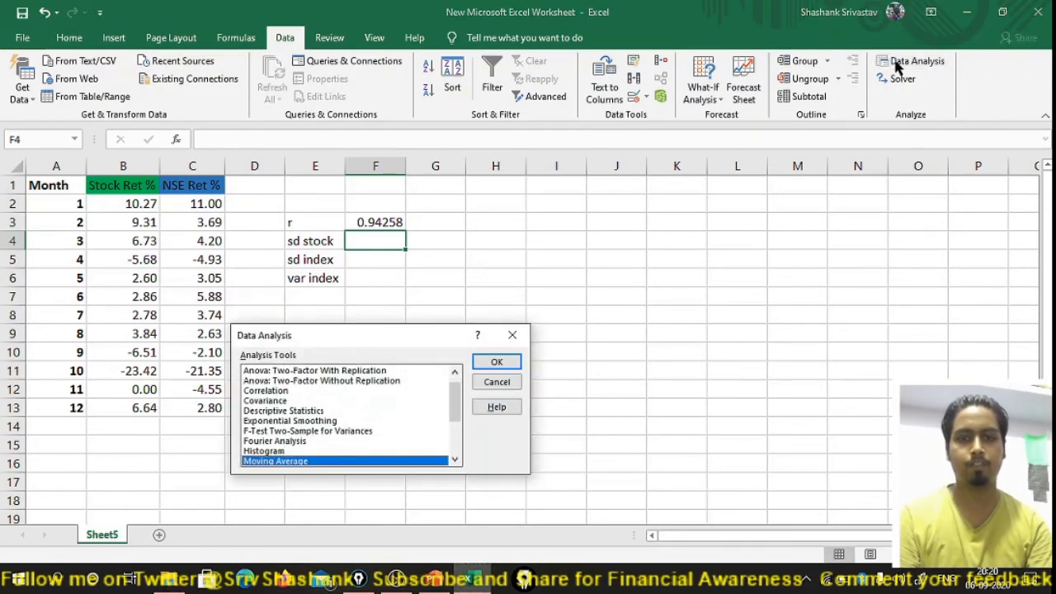
{"action": "mouse_move", "coordinate": [453, 400]}
{"action": "left_mouse_down"}
{"action": "mouse_move", "coordinate": [455, 412]}
{"action": "mouse_move", "coordinate": [456, 396]}
{"action": "left_mouse_up"}
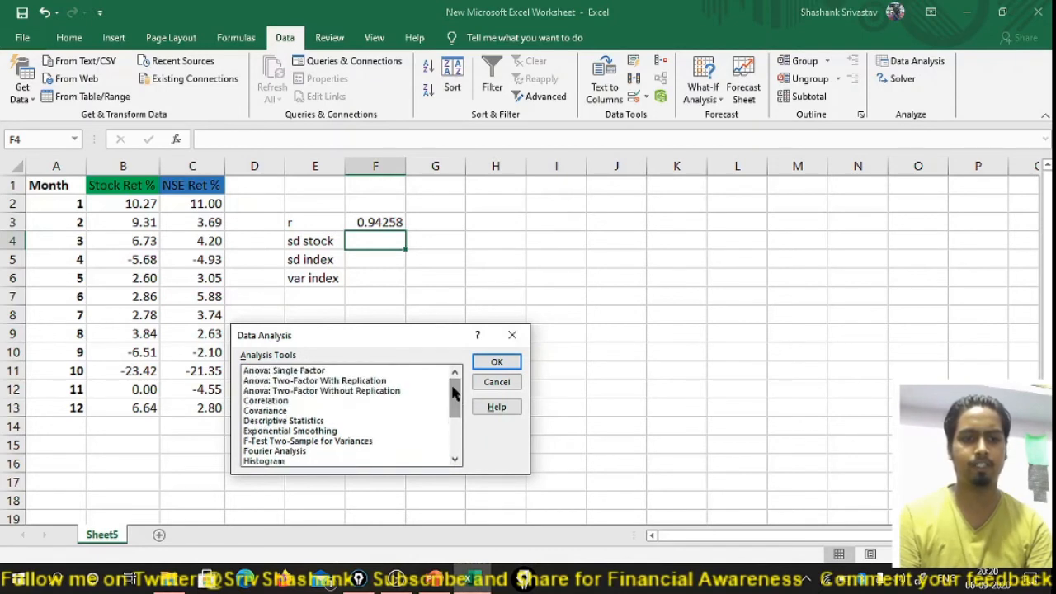
{"action": "left_click", "coordinate": [271, 412]}
{"action": "left_click", "coordinate": [265, 402]}
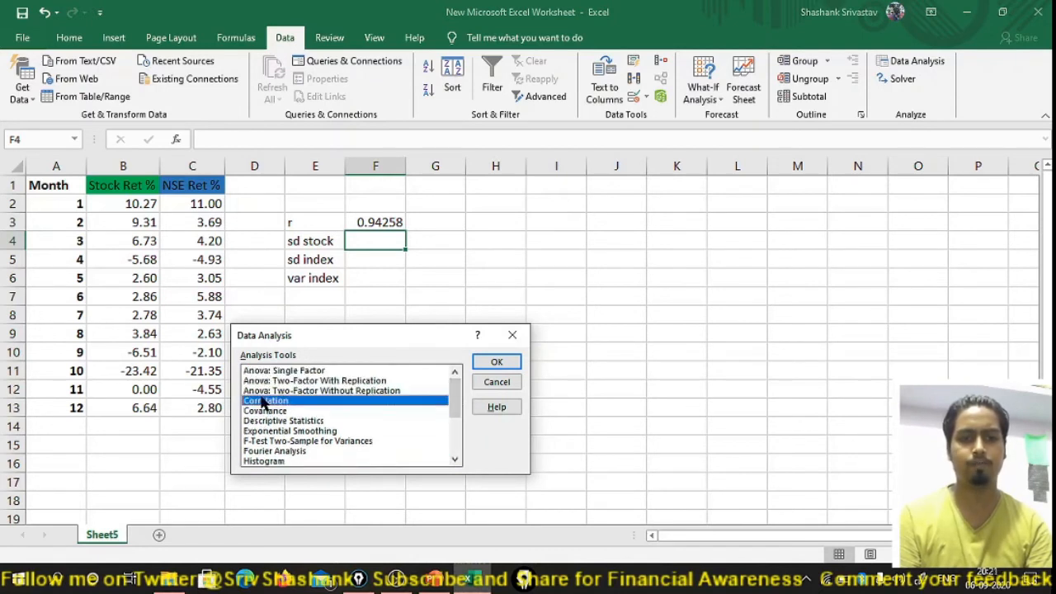
{"action": "left_click", "coordinate": [497, 362]}
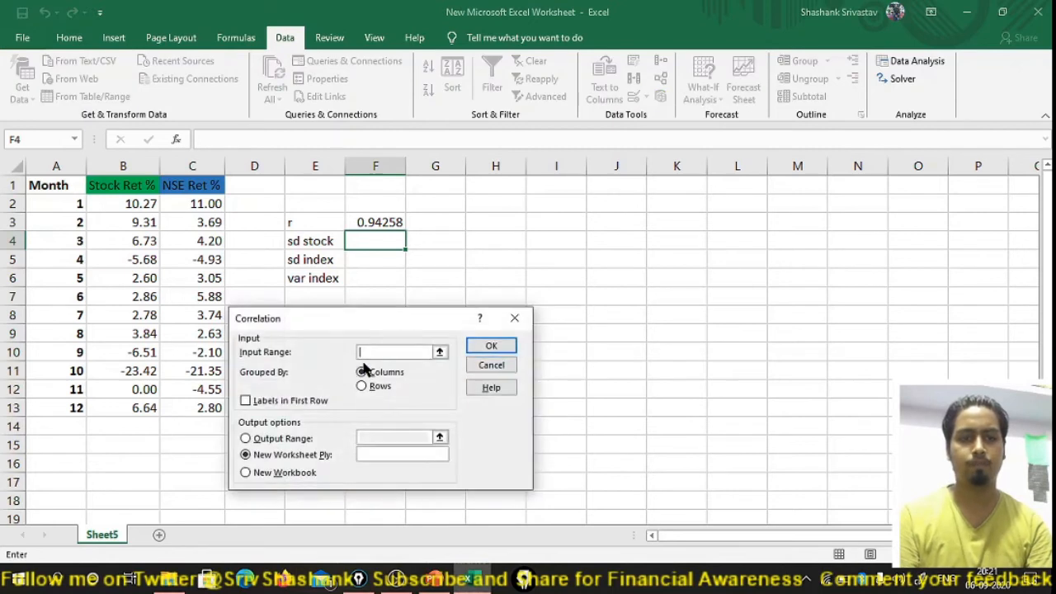
{"action": "left_click_drag", "start_coordinate": [141, 210], "coordinate": [204, 399]}
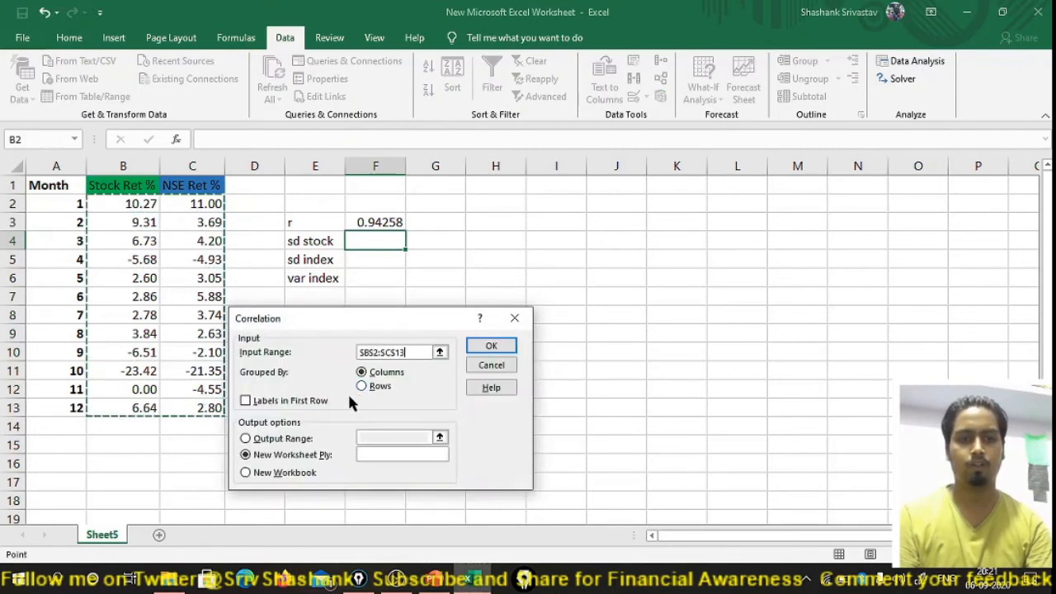
{"action": "left_click", "coordinate": [289, 440]}
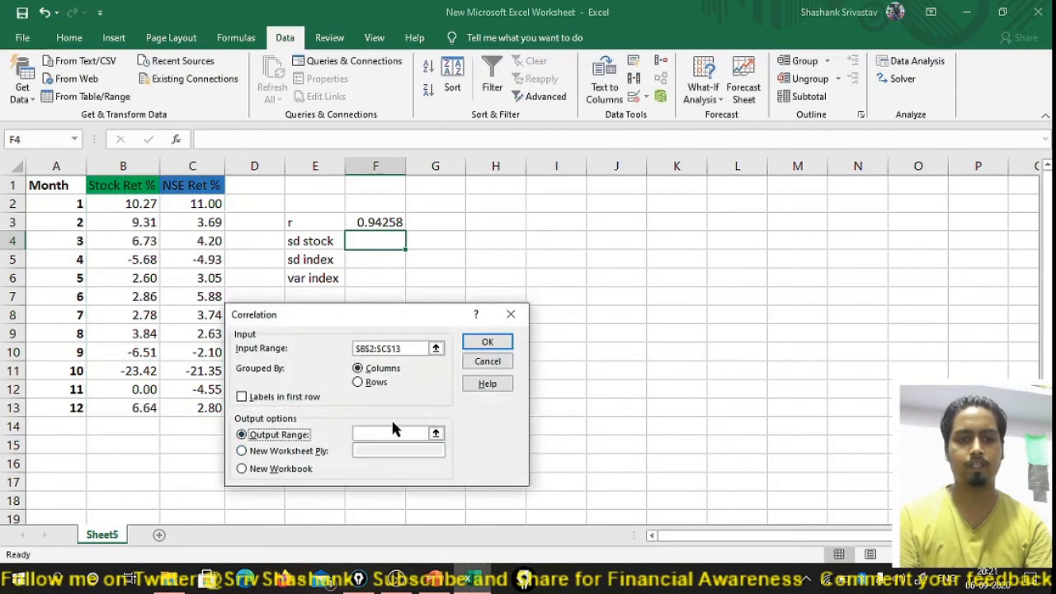
{"action": "left_click", "coordinate": [389, 433]}
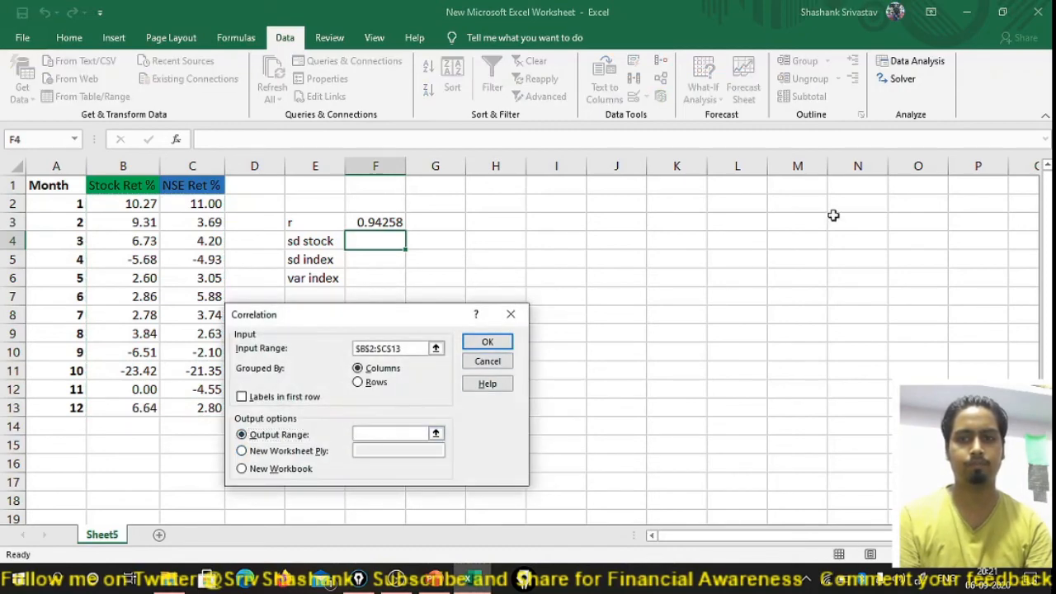
{"action": "left_click", "coordinate": [800, 224]}
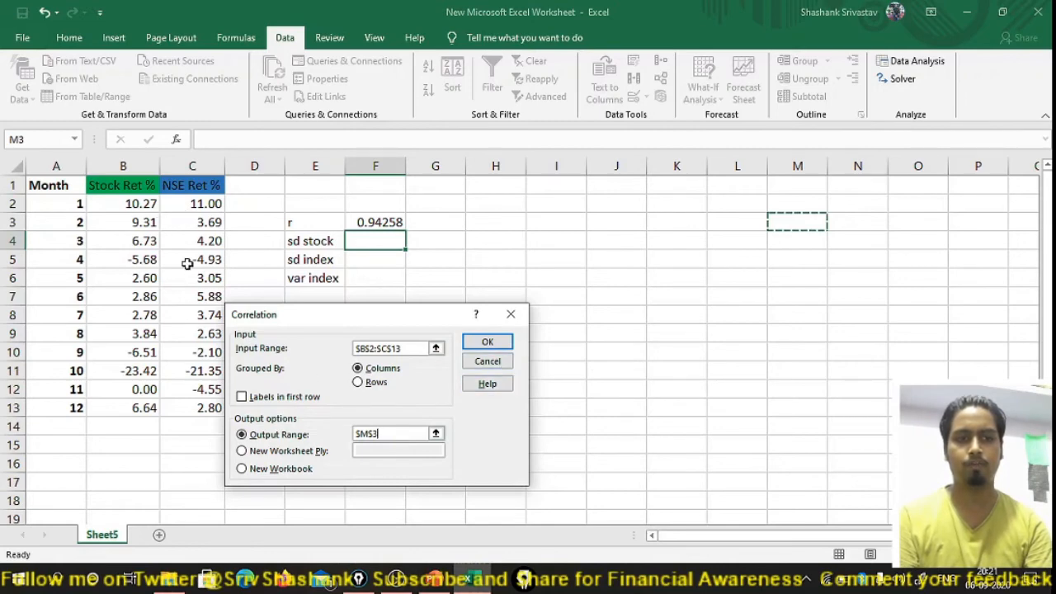
{"action": "left_click", "coordinate": [491, 343]}
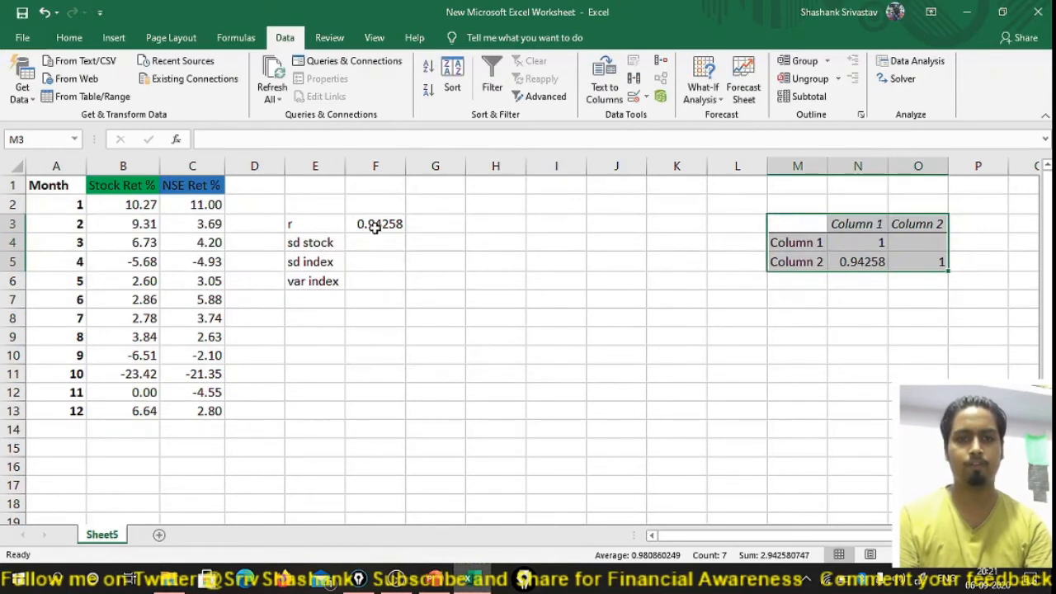
{"action": "left_click", "coordinate": [857, 264]}
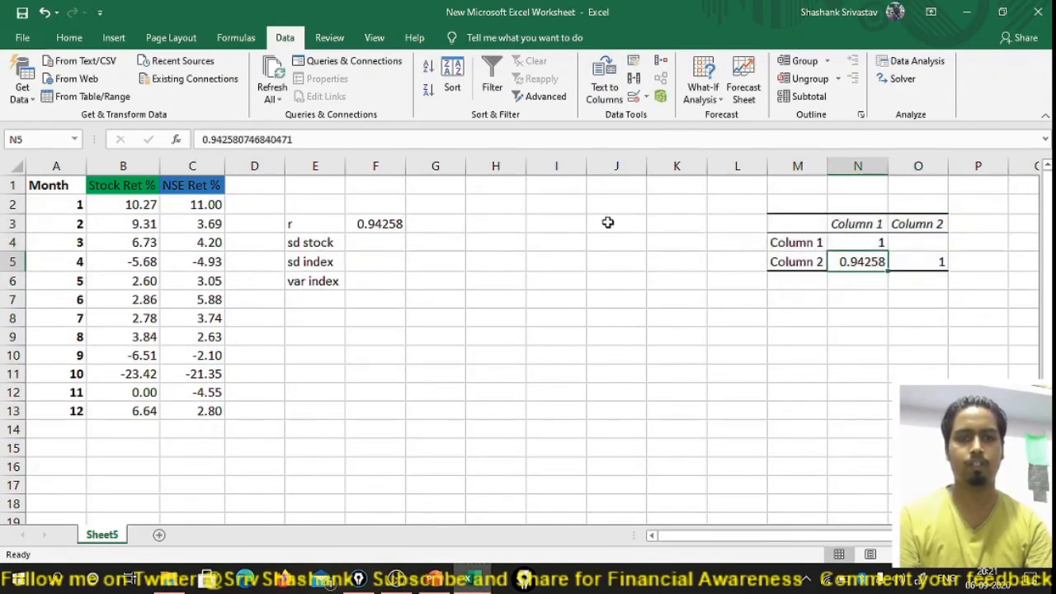
Step: Clear the correlation output from cells L2:O6, and undo the clearing and the output table's formatting
{"action": "mouse_move", "coordinate": [766, 210]}
{"action": "left_mouse_down"}
{"action": "mouse_move", "coordinate": [933, 266]}
{"action": "mouse_move", "coordinate": [944, 295]}
{"action": "left_mouse_up"}
{"action": "key", "text": "Delete"}
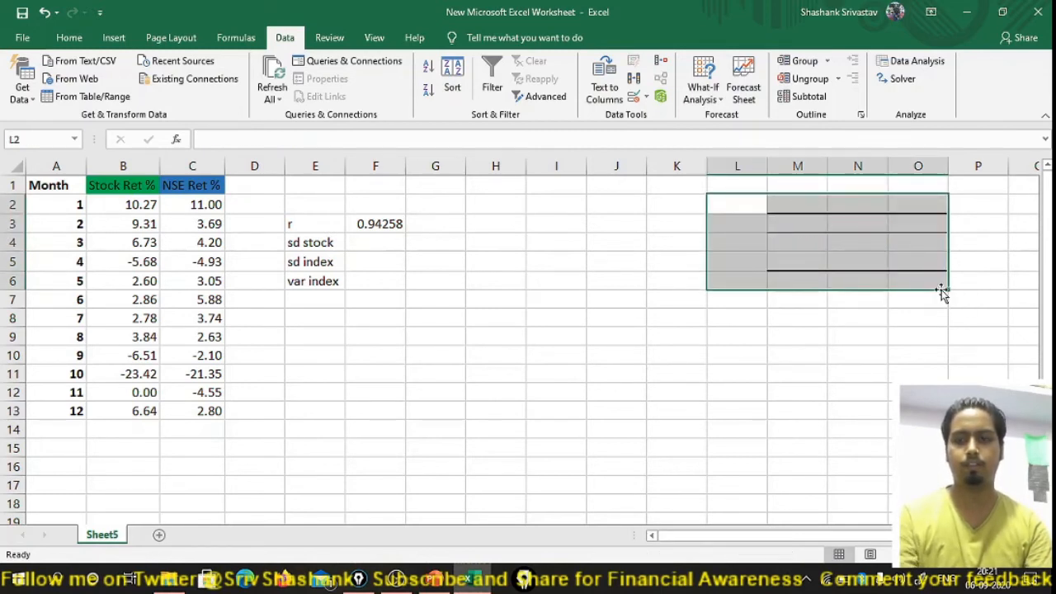
{"action": "left_click", "coordinate": [918, 351]}
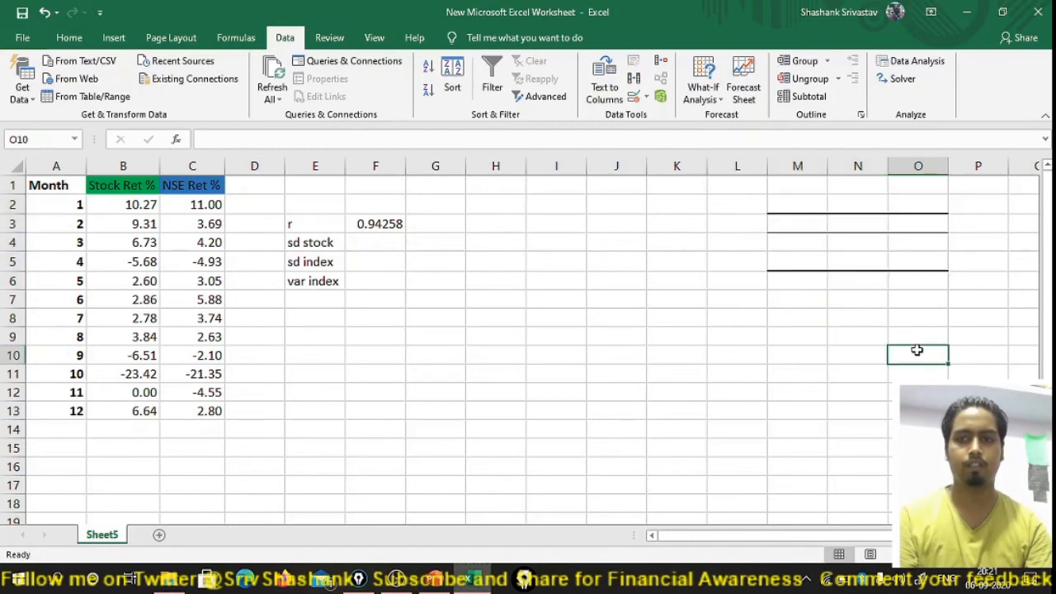
{"action": "key", "text": "ctrl+z"}
{"action": "key", "text": "ctrl+z"}
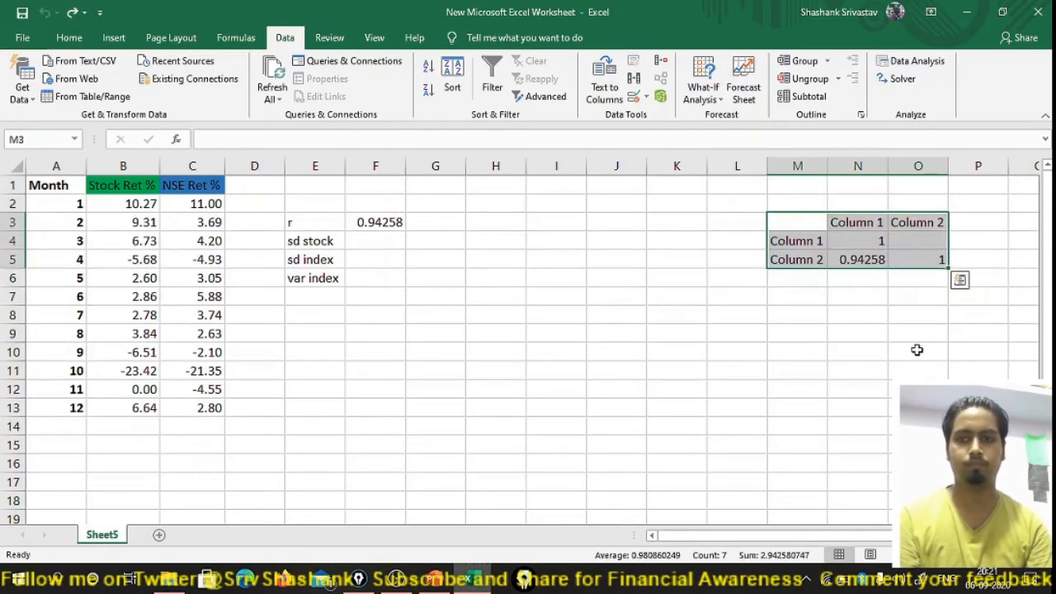
Step: Clear the contents of cells M3:O6 to remove the correlation matrix
{"action": "left_click", "coordinate": [917, 349]}
{"action": "left_click", "coordinate": [815, 222]}
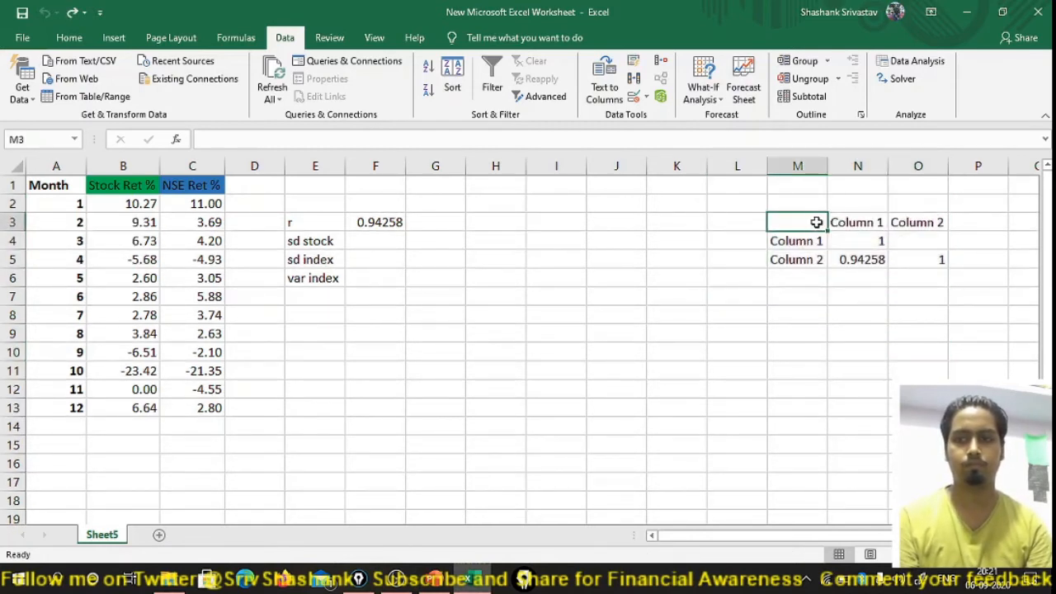
{"action": "left_click_drag", "start_coordinate": [815, 222], "coordinate": [916, 272]}
{"action": "key", "text": "Delete"}
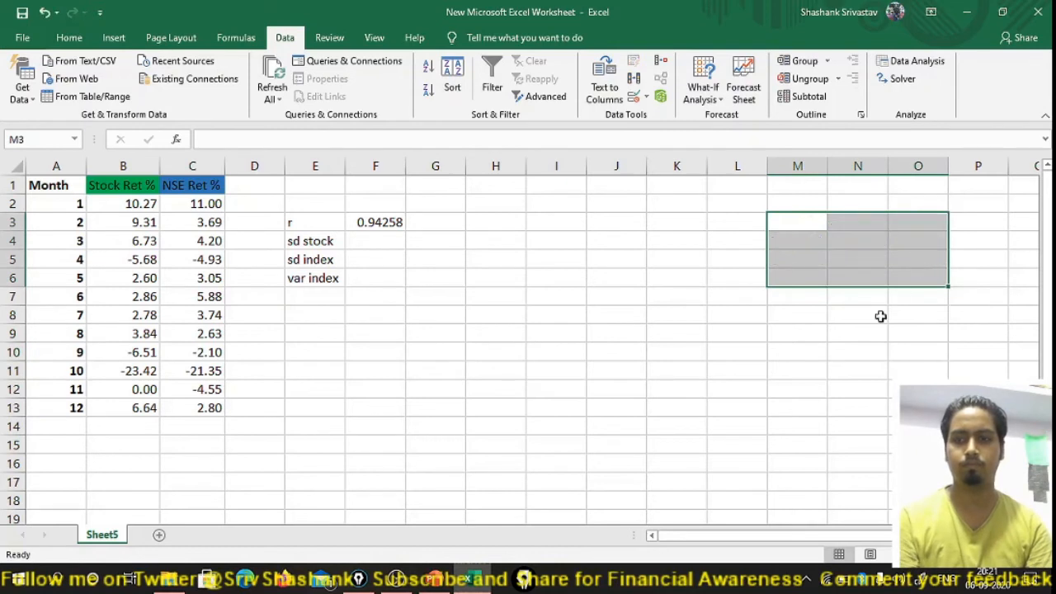
{"action": "left_click", "coordinate": [880, 316]}
Step: Calculate the sample standard deviation of the stock returns in cell F4 with =STDEV.S(B2:B13)
{"action": "left_click", "coordinate": [381, 248]}
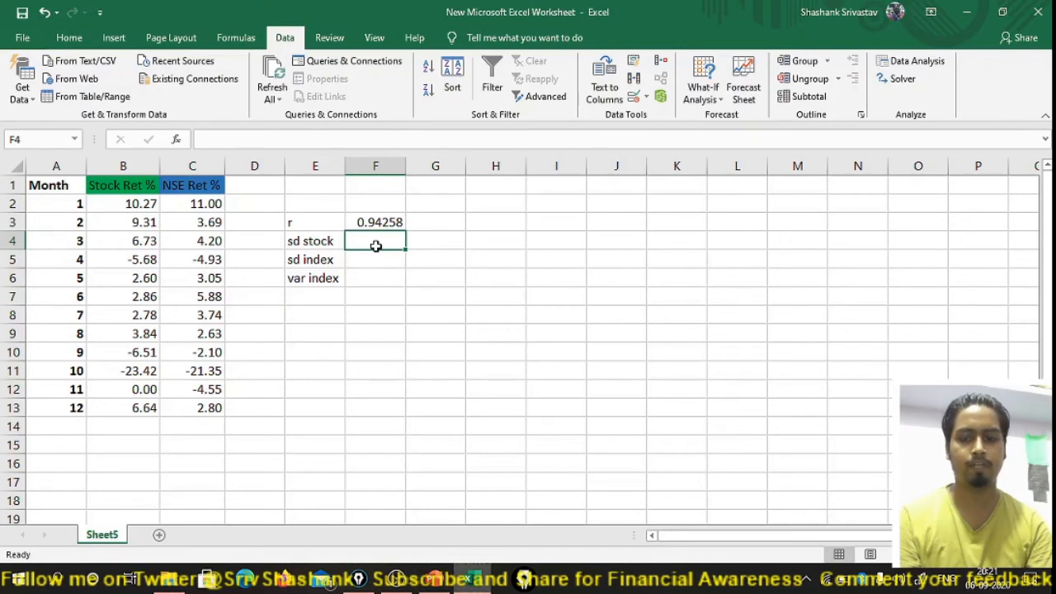
{"action": "type", "text": "=st"}
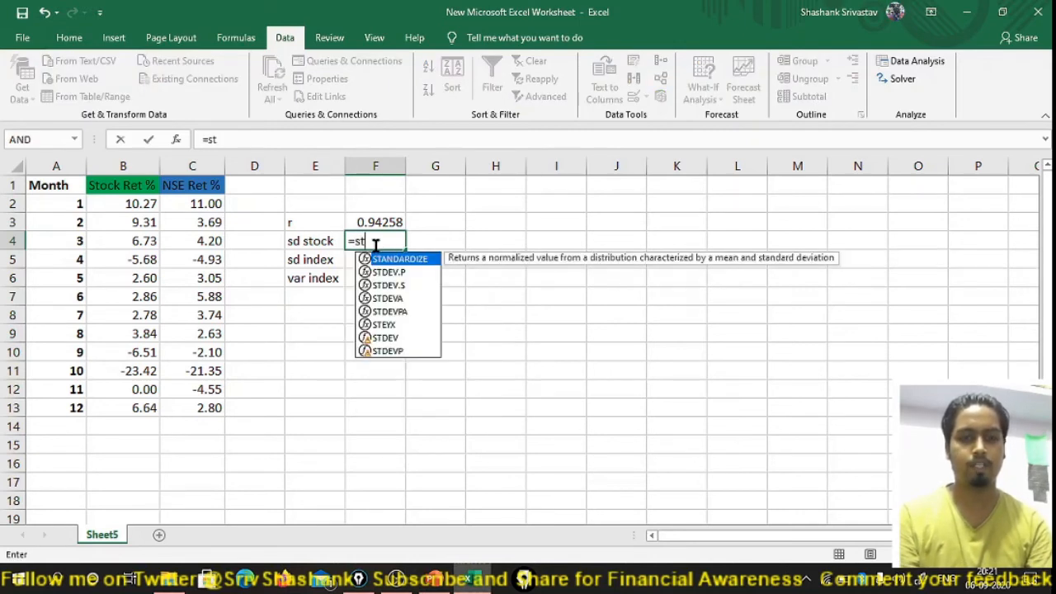
{"action": "key", "text": "Down"}
{"action": "key", "text": "Down"}
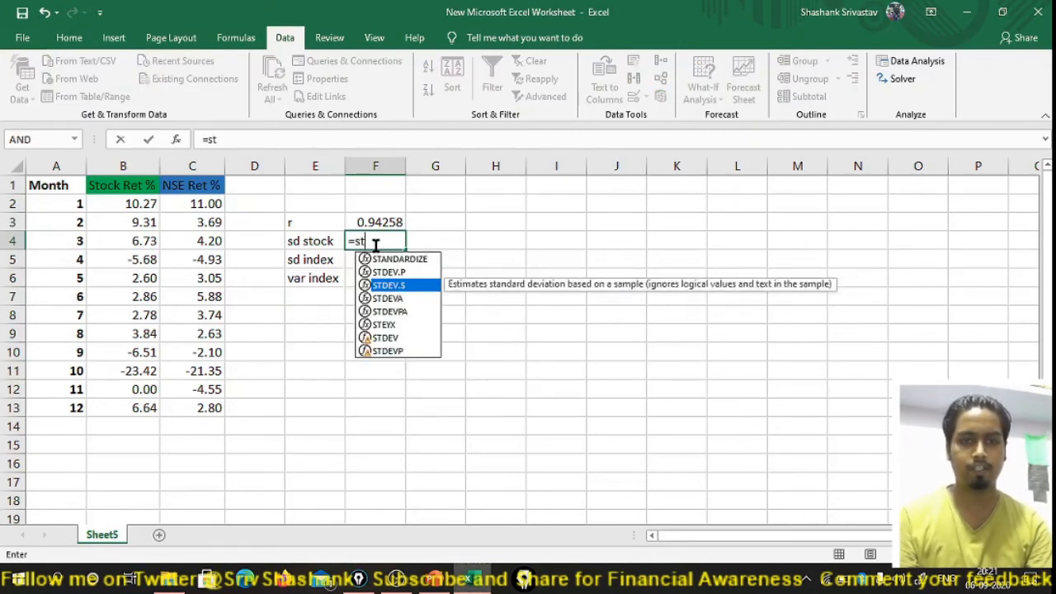
{"action": "double_click", "coordinate": [380, 283]}
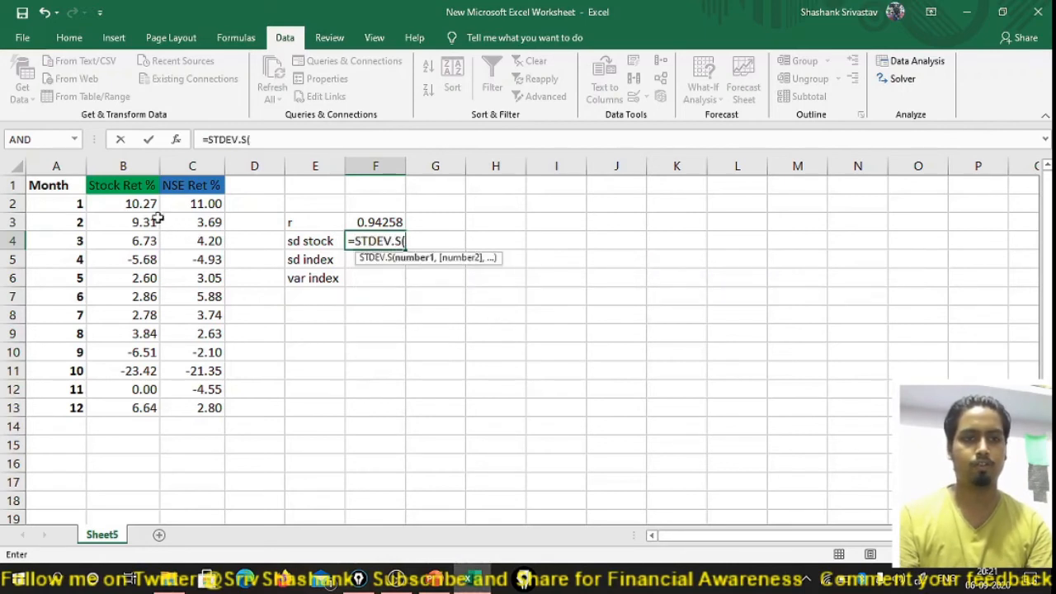
{"action": "left_click_drag", "start_coordinate": [141, 205], "coordinate": [146, 405]}
{"action": "key", "text": "Return"}
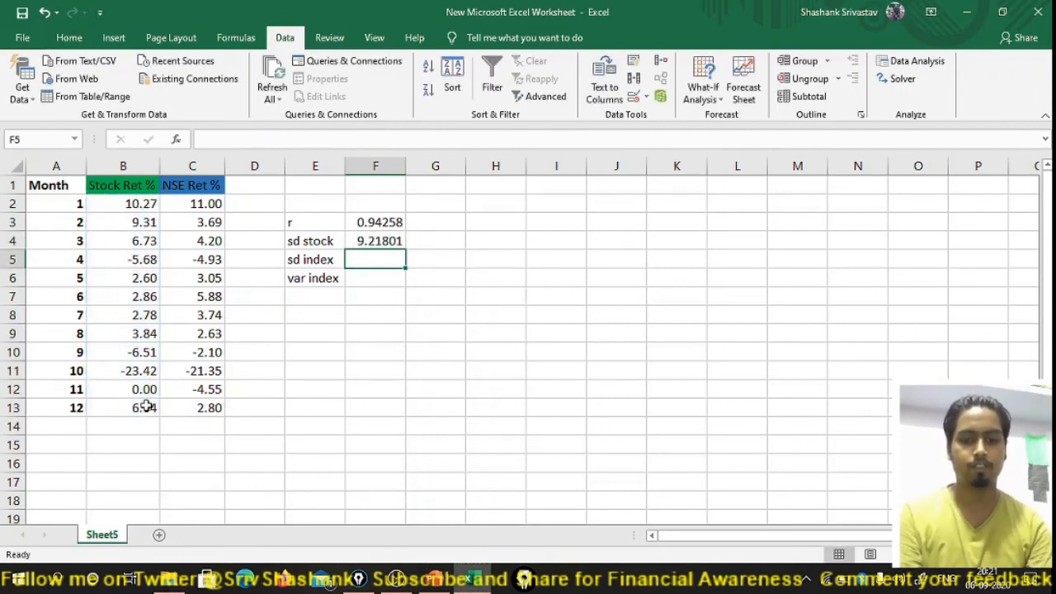
Step: Calculate the sample standard deviation of the NSE index returns in cell F5 with =STDEV.S(C2:C13)
{"action": "type", "text": "=s"}
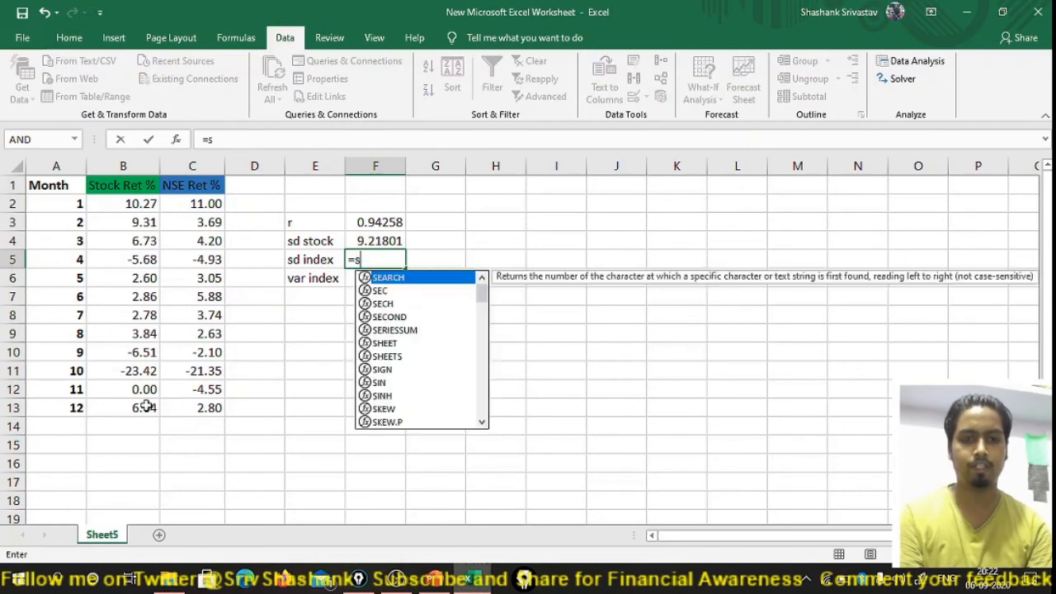
{"action": "type", "text": "td"}
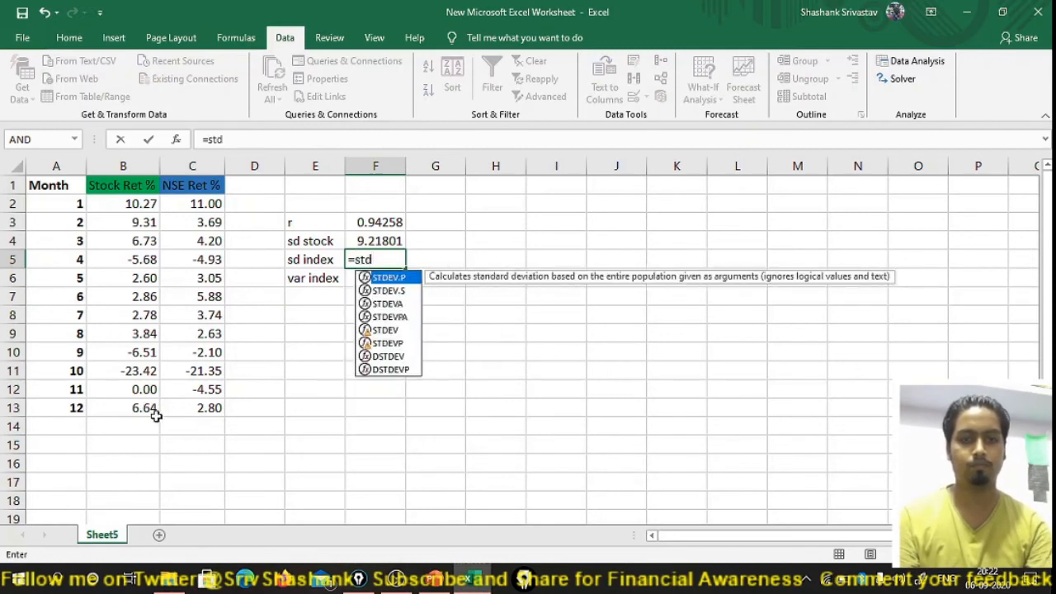
{"action": "double_click", "coordinate": [388, 291]}
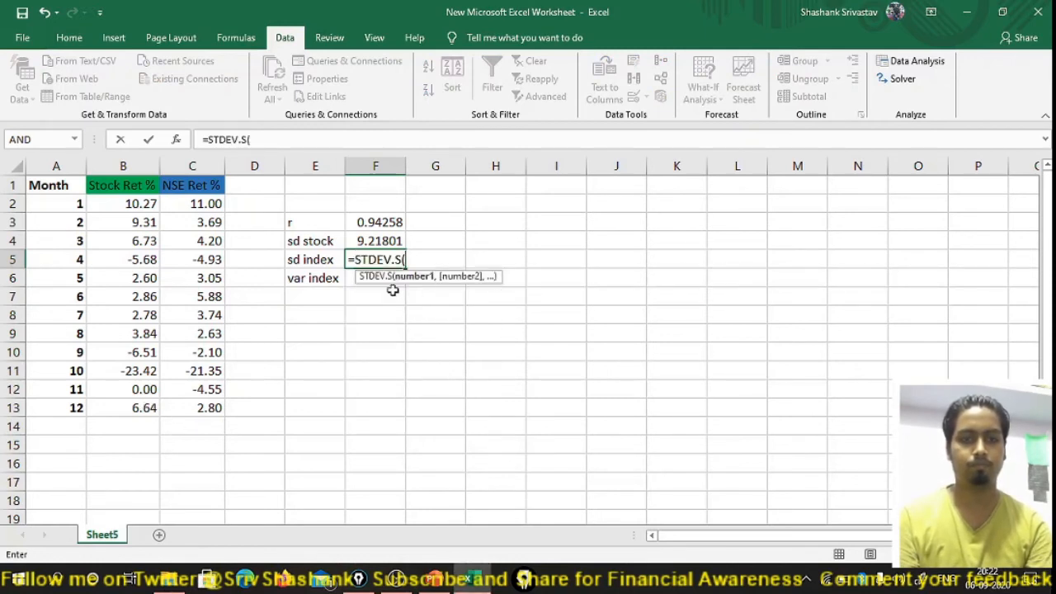
{"action": "left_click_drag", "start_coordinate": [200, 204], "coordinate": [203, 407]}
{"action": "key", "text": "Return"}
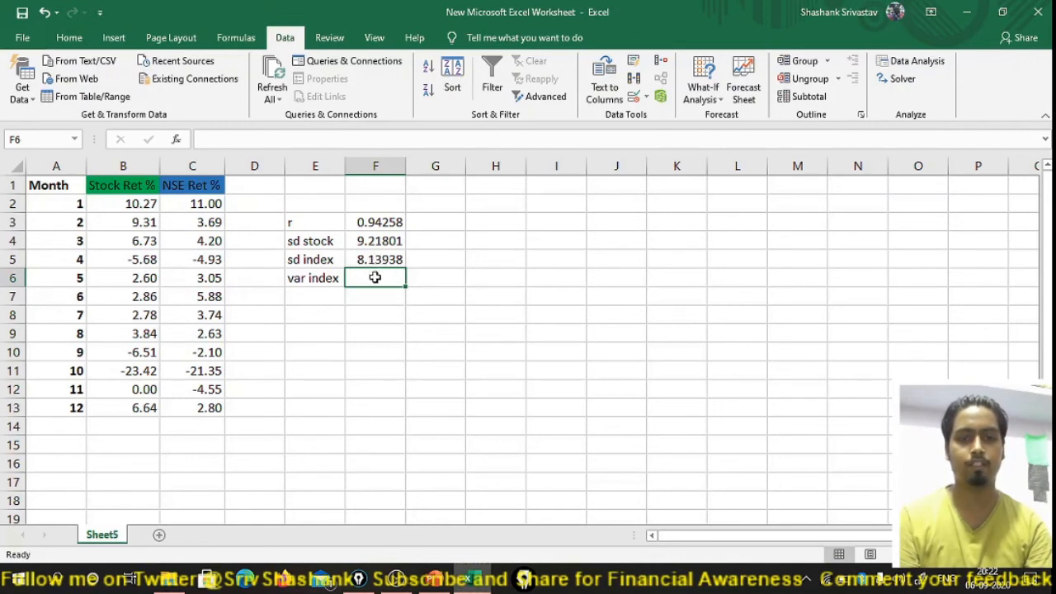
Step: Calculate the sample variance of the NSE index returns in cell F6 with =VAR.S(C2:C13)
{"action": "type", "text": "="}
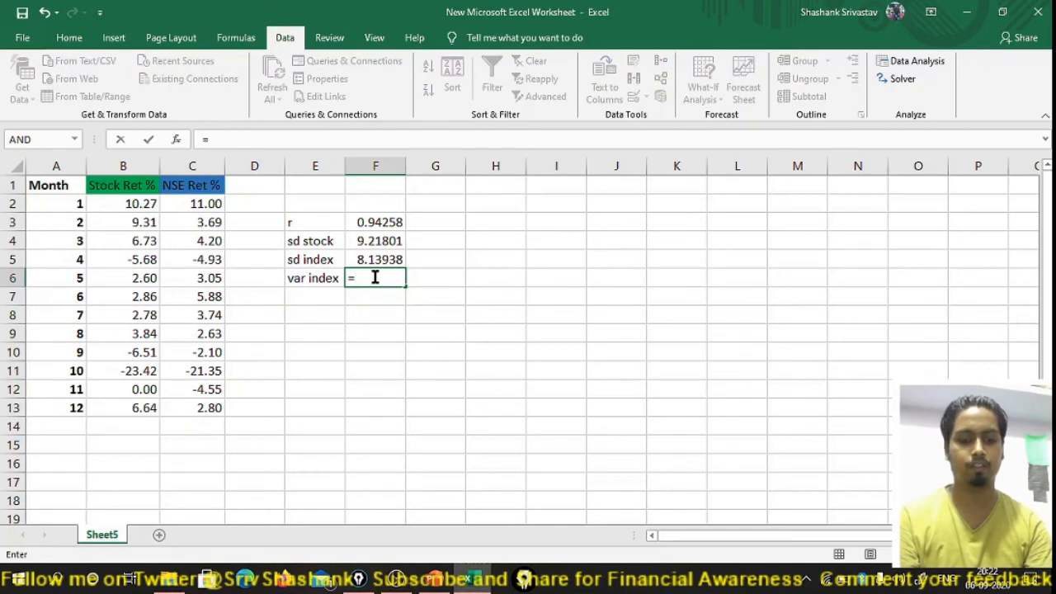
{"action": "type", "text": "va"}
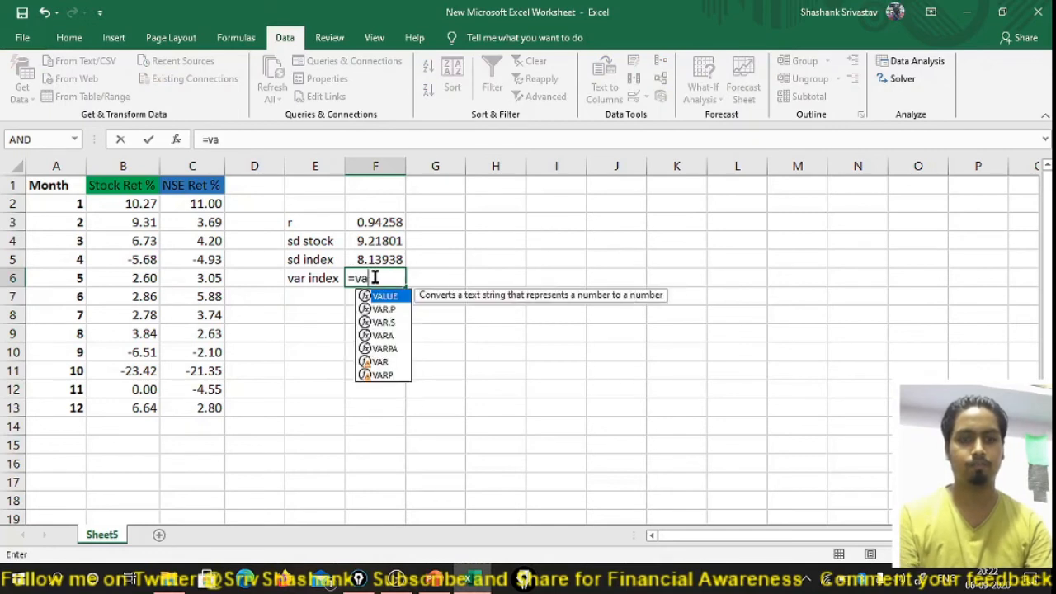
{"action": "left_click", "coordinate": [381, 323]}
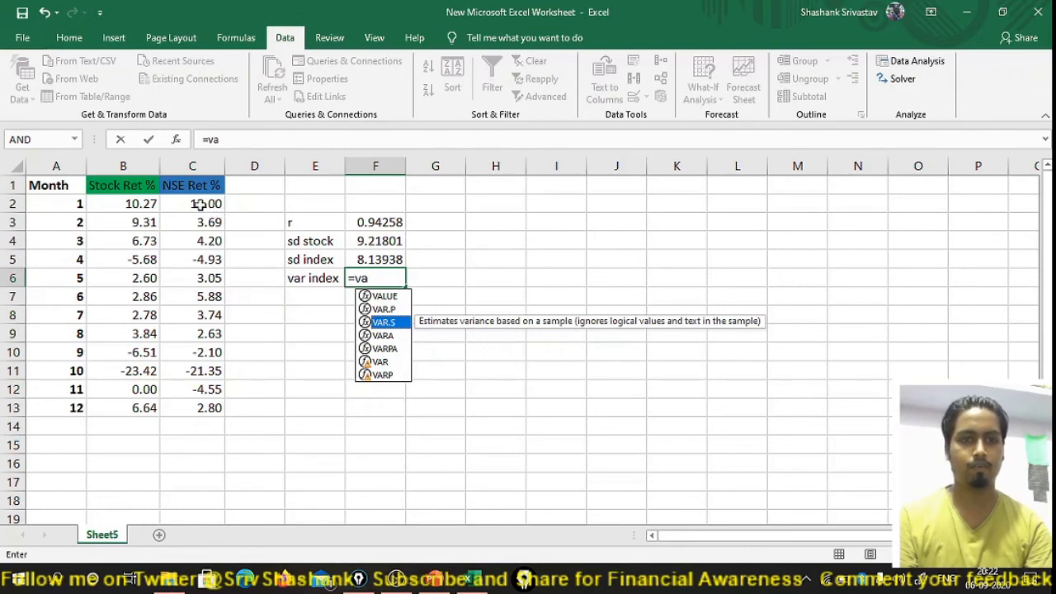
{"action": "left_click_drag", "start_coordinate": [200, 205], "coordinate": [212, 407]}
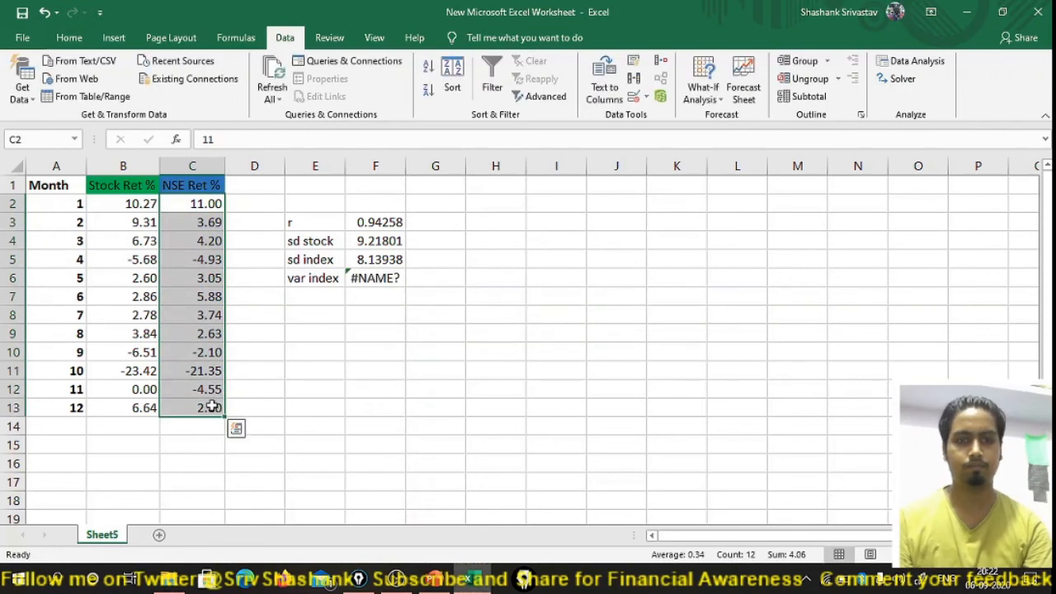
{"action": "left_click", "coordinate": [363, 278]}
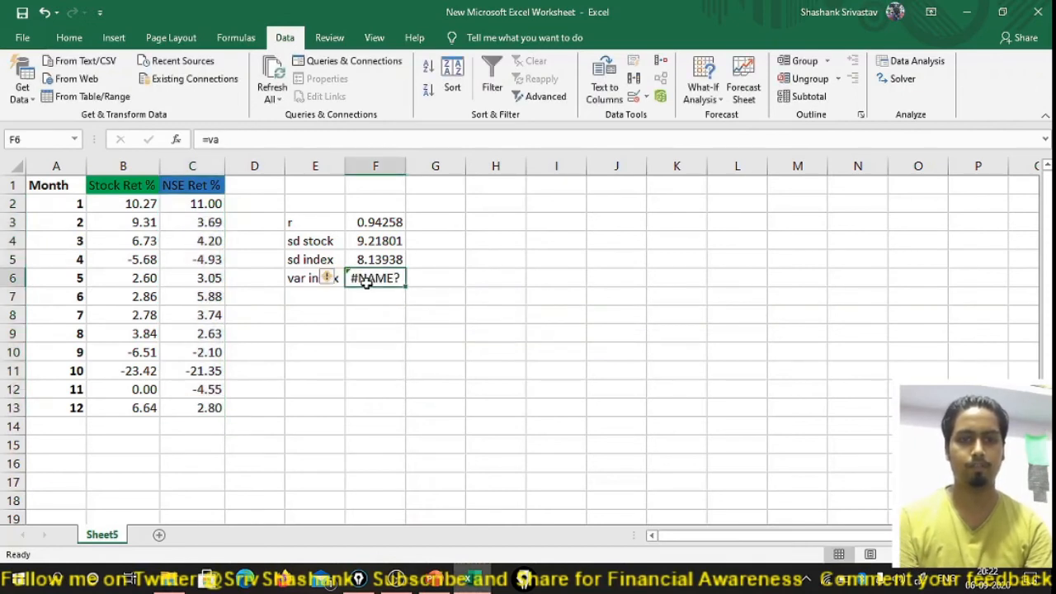
{"action": "double_click", "coordinate": [379, 278]}
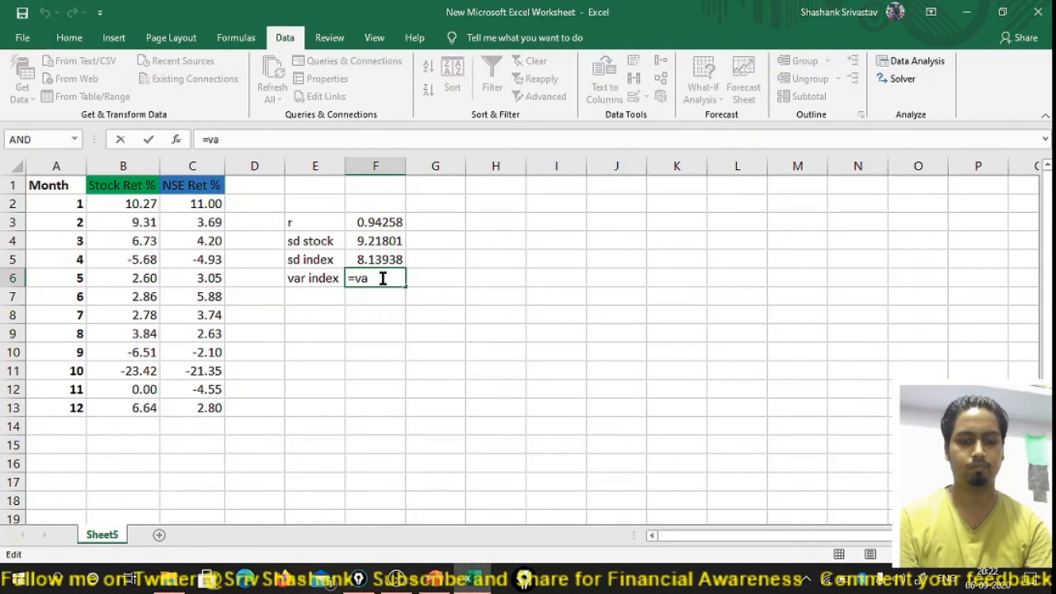
{"action": "type", "text": "r"}
{"action": "double_click", "coordinate": [382, 310]}
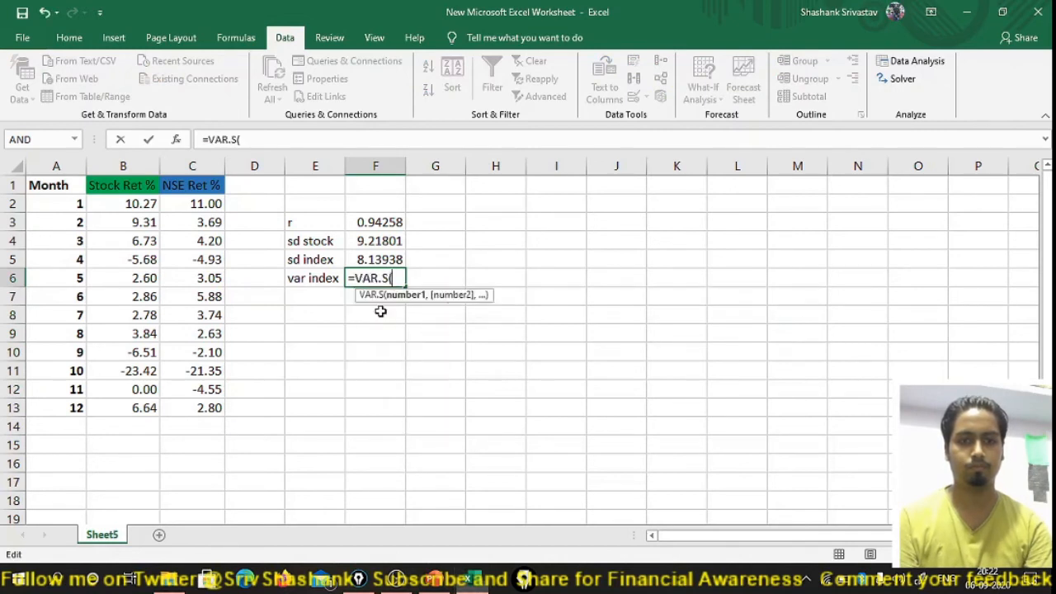
{"action": "left_click_drag", "start_coordinate": [203, 204], "coordinate": [210, 402]}
{"action": "key", "text": "Return"}
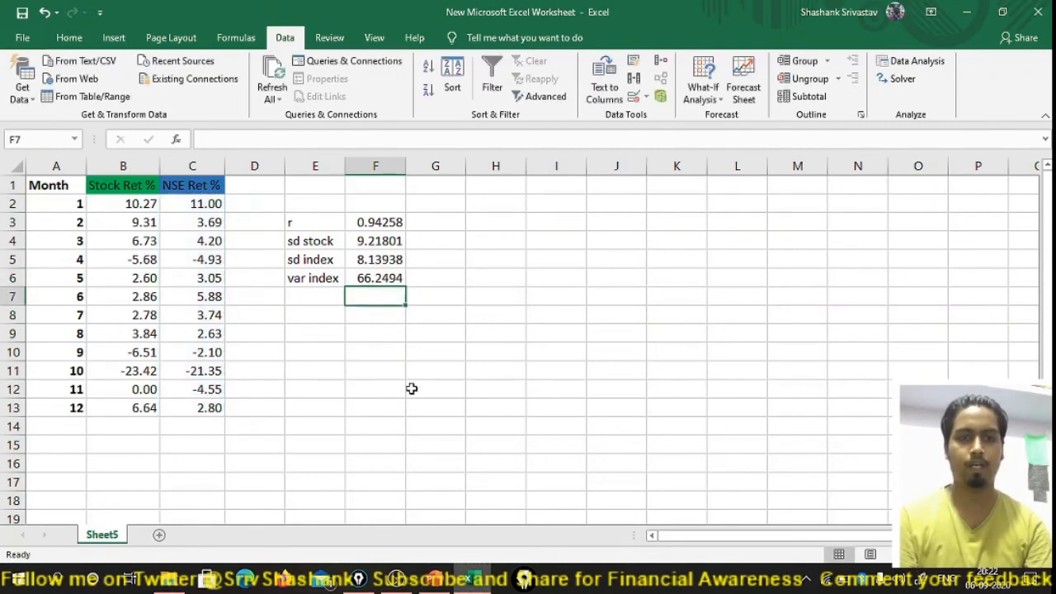
Step: Label cell H4 "beta" and calculate the stock's beta in I4 with =(F3*F4*F5)/F6
{"action": "left_click", "coordinate": [491, 243]}
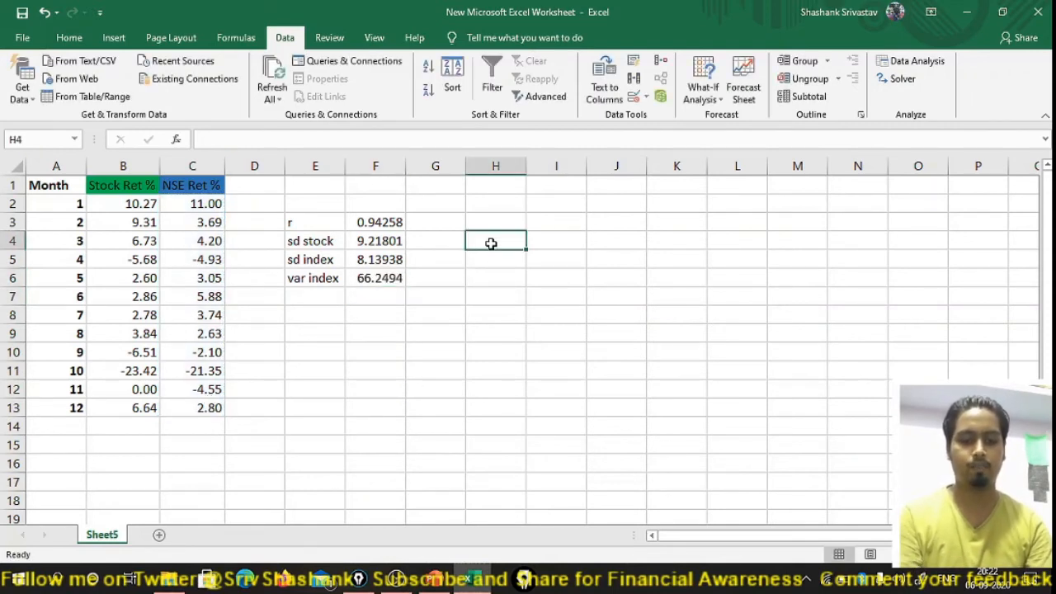
{"action": "type", "text": "beta"}
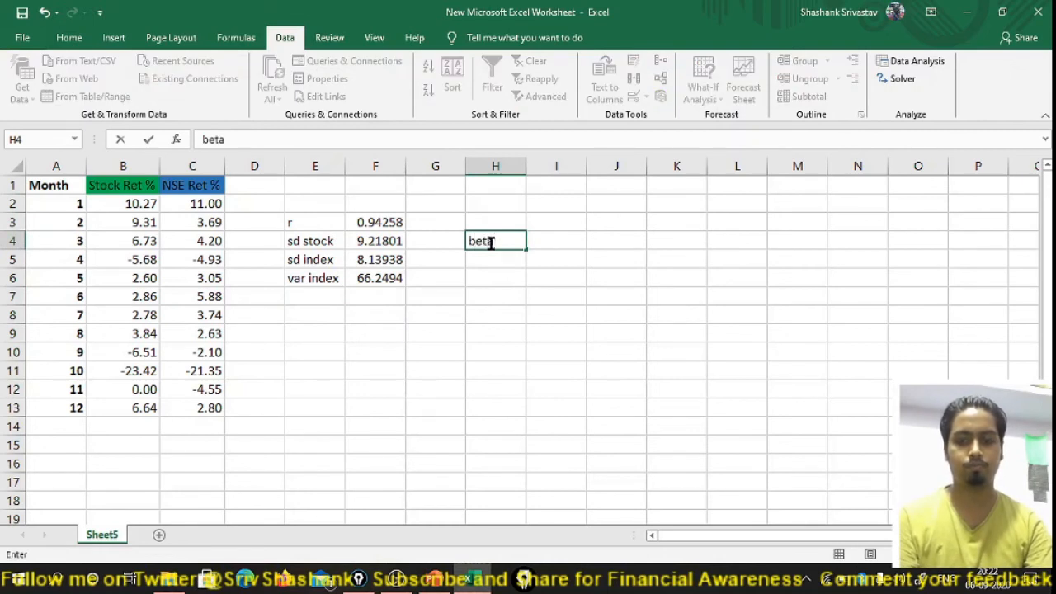
{"action": "key", "text": "Tab"}
{"action": "type", "text": "="}
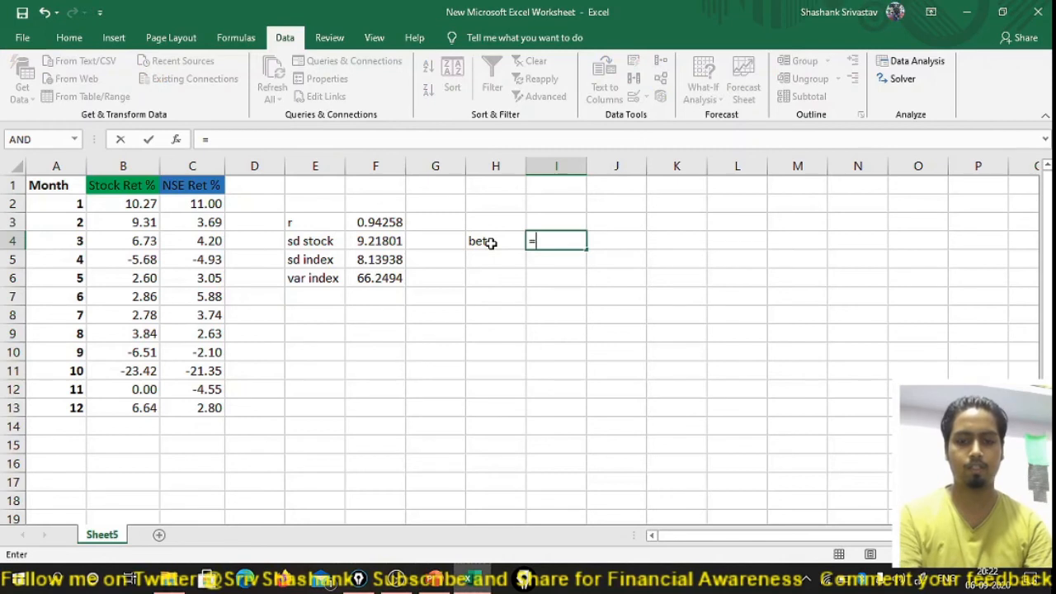
{"action": "type", "text": "("}
{"action": "left_click", "coordinate": [388, 223]}
{"action": "type", "text": "*"}
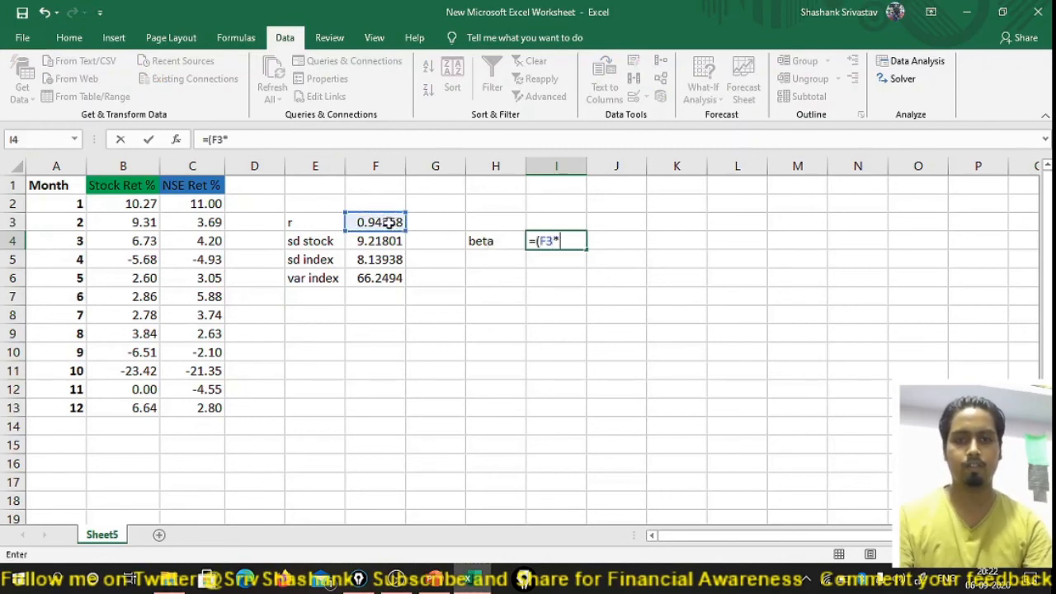
{"action": "key", "text": "Down"}
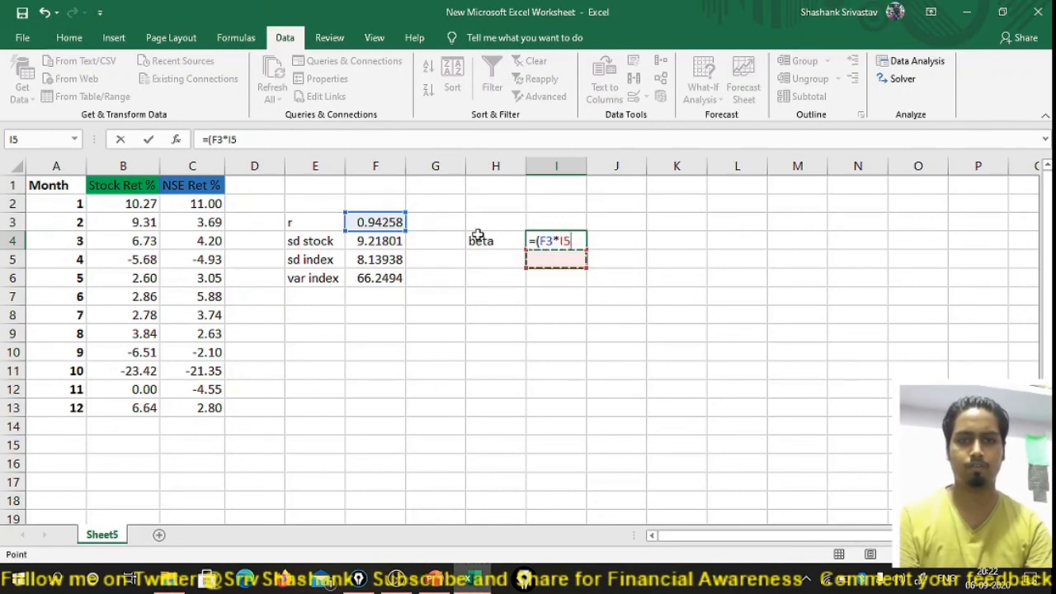
{"action": "left_click", "coordinate": [381, 241]}
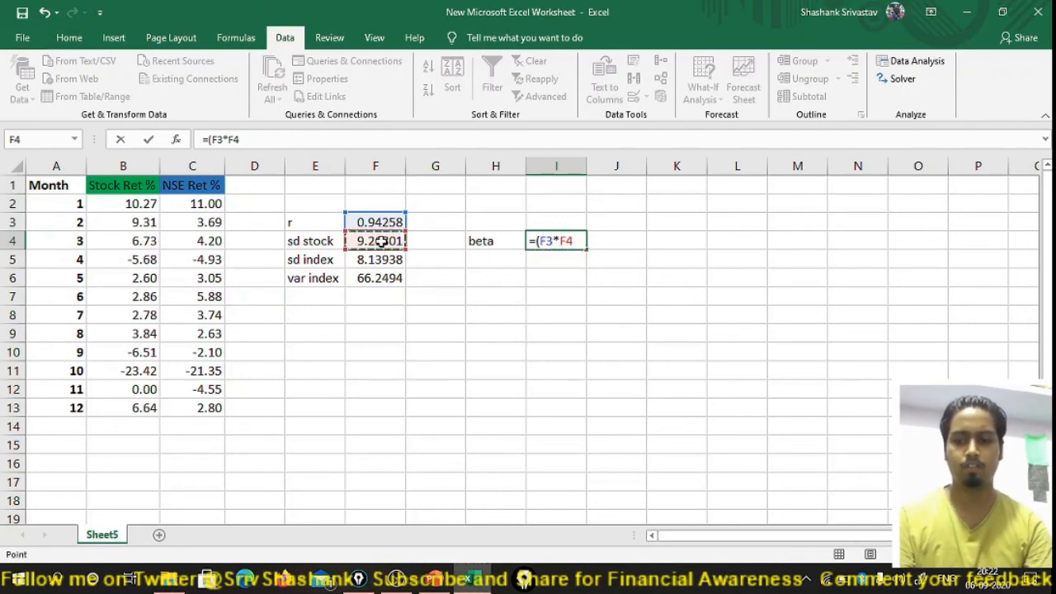
{"action": "type", "text": "*"}
{"action": "left_click", "coordinate": [378, 261]}
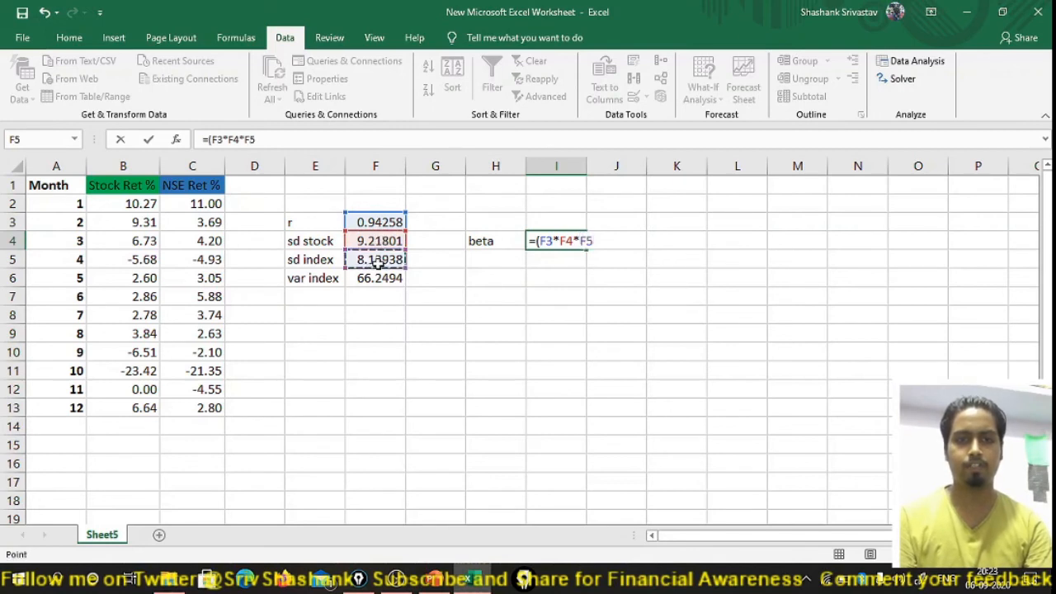
{"action": "type", "text": ")/"}
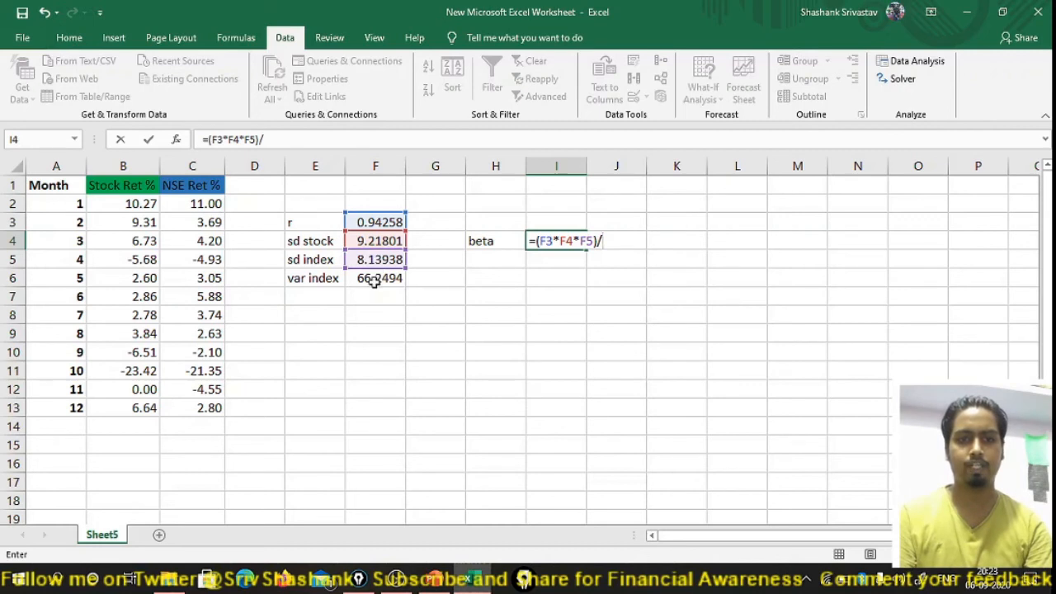
{"action": "left_click", "coordinate": [376, 280]}
{"action": "key", "text": "Return"}
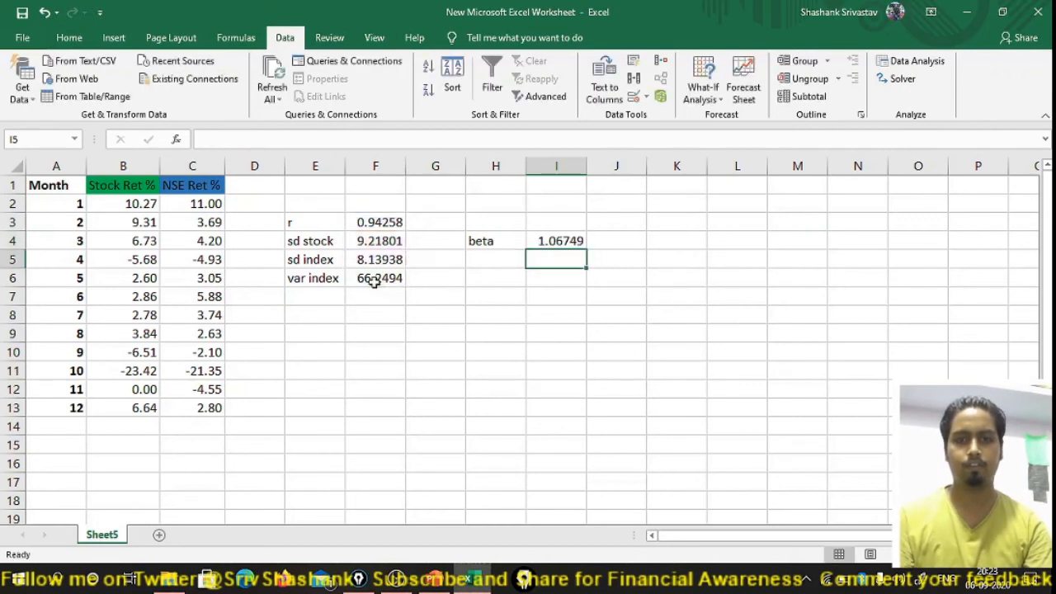
Step: Label cell E8 "Covar" and calculate the sample covariance of stock and NSE returns in F8 with =COVARIANCE.S(B2:B13,C2:C13)
{"action": "left_click", "coordinate": [321, 313]}
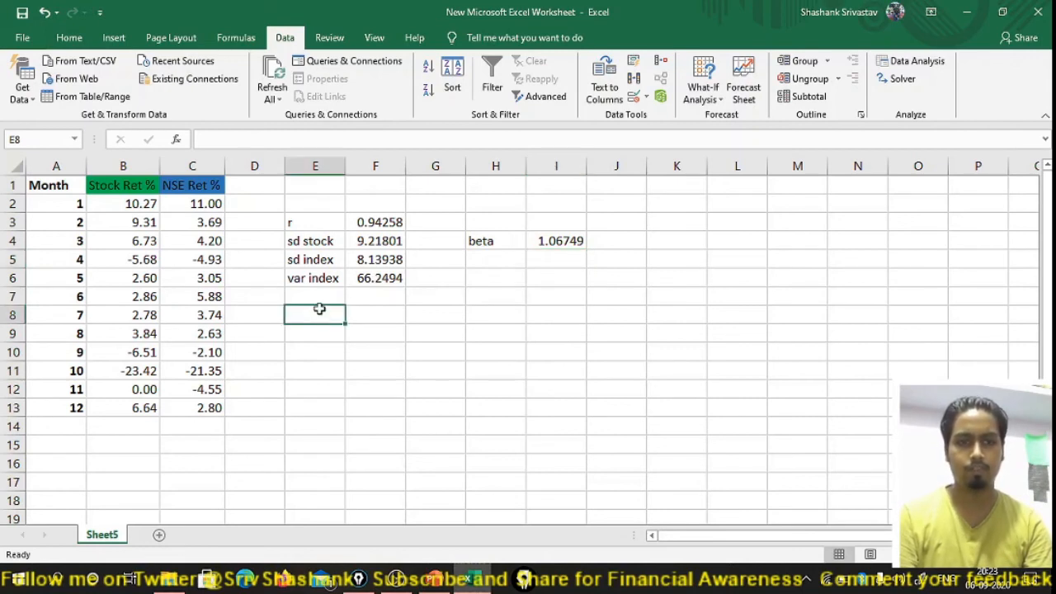
{"action": "type", "text": "C"}
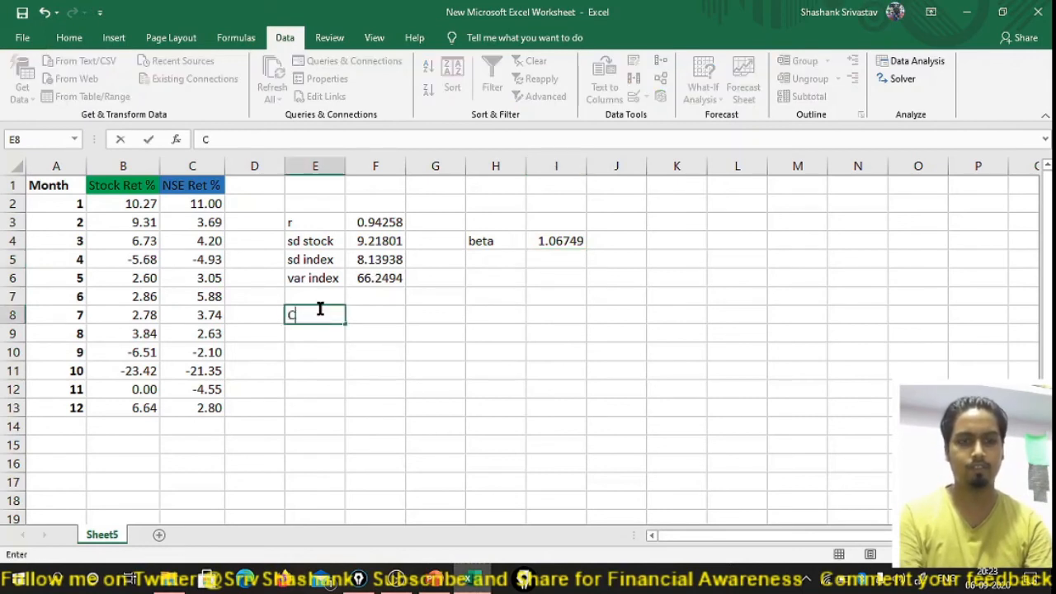
{"action": "type", "text": "ovar"}
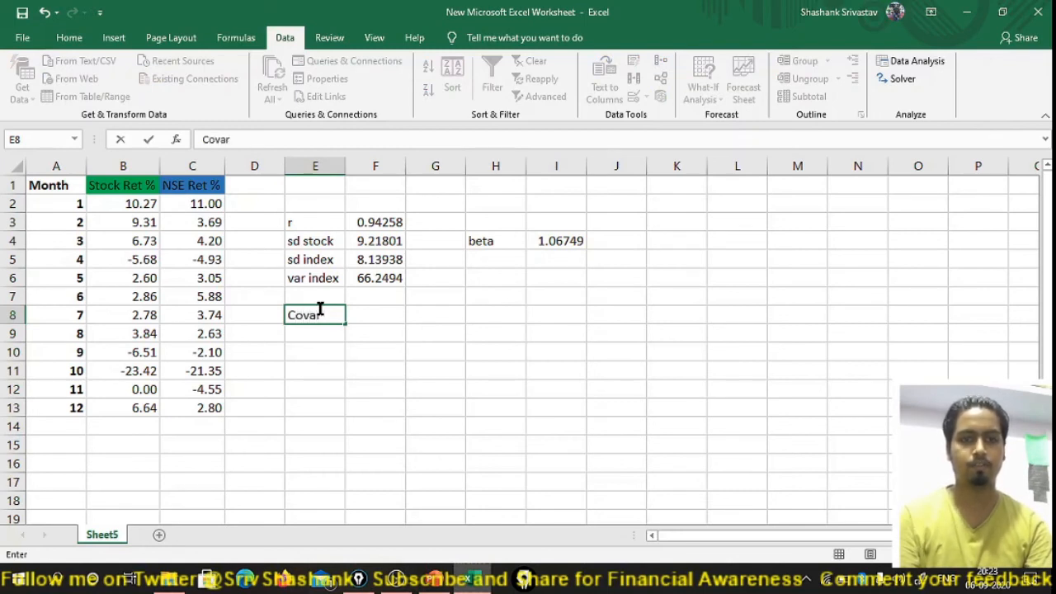
{"action": "left_click", "coordinate": [366, 316]}
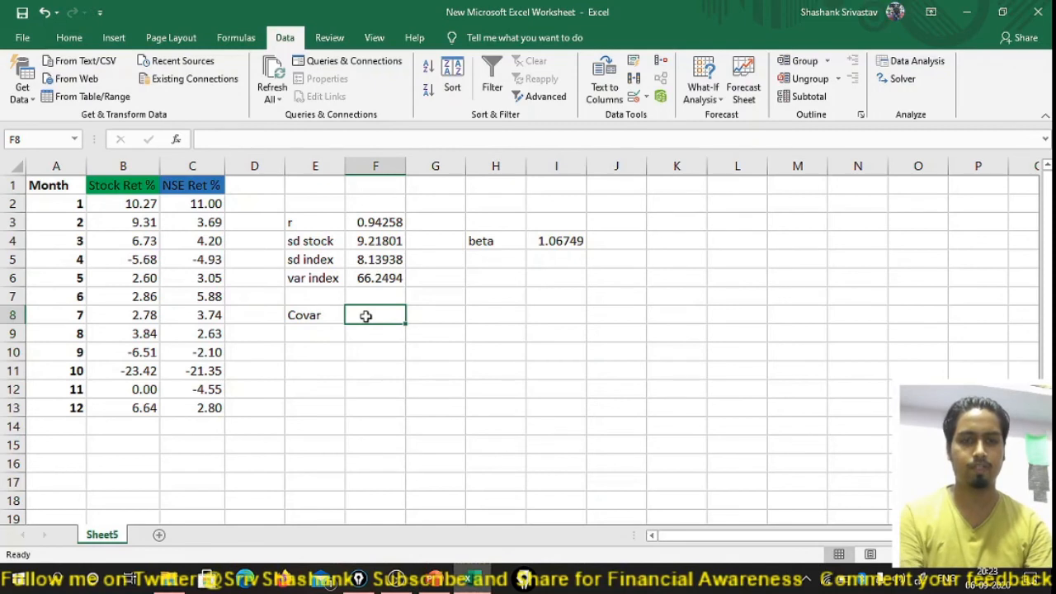
{"action": "type", "text": "=co"}
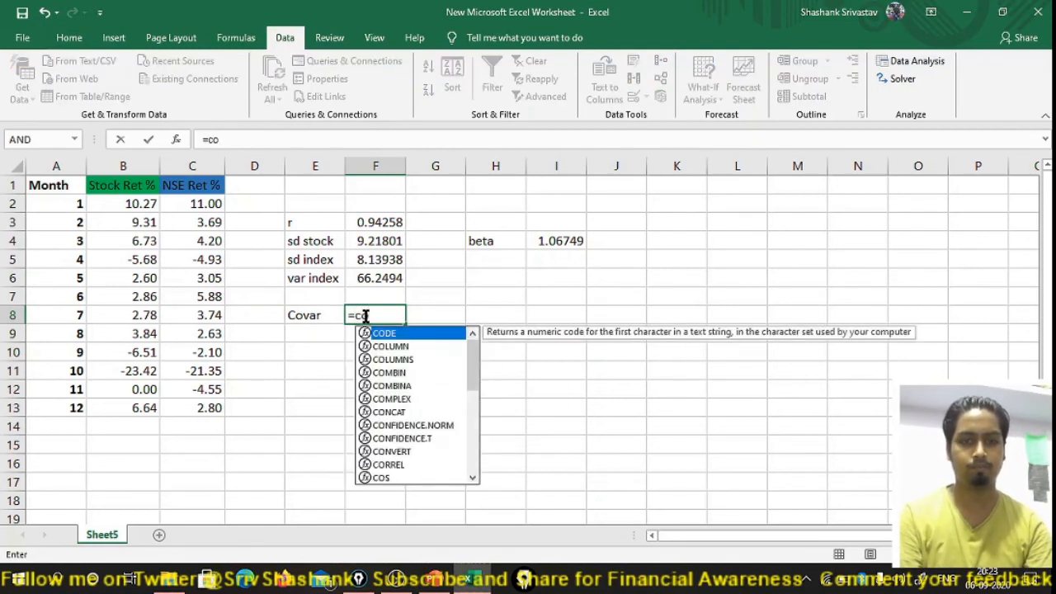
{"action": "type", "text": "v"}
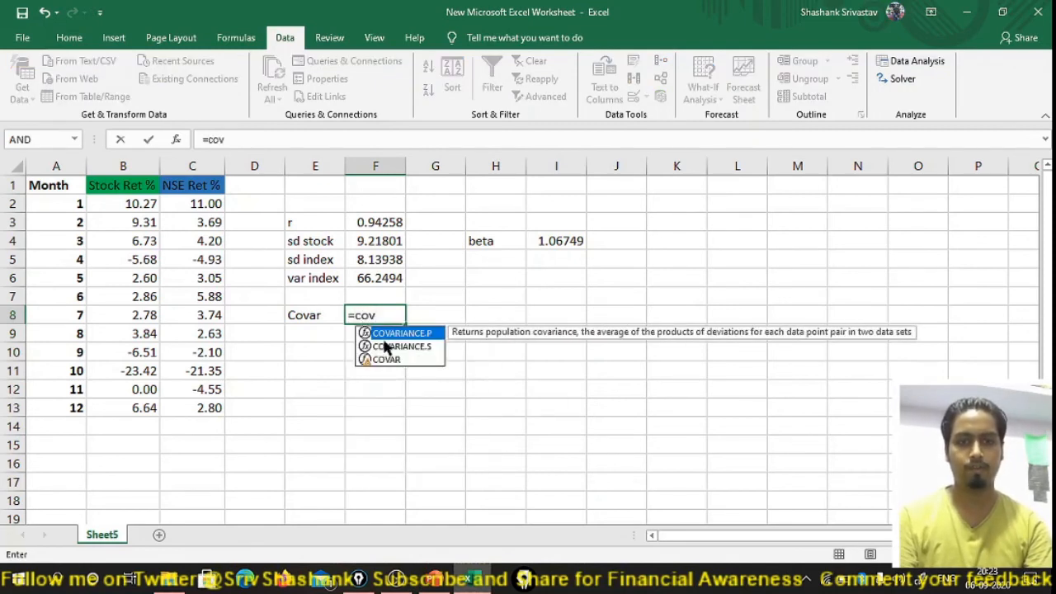
{"action": "left_click", "coordinate": [387, 350]}
{"action": "double_click", "coordinate": [396, 347]}
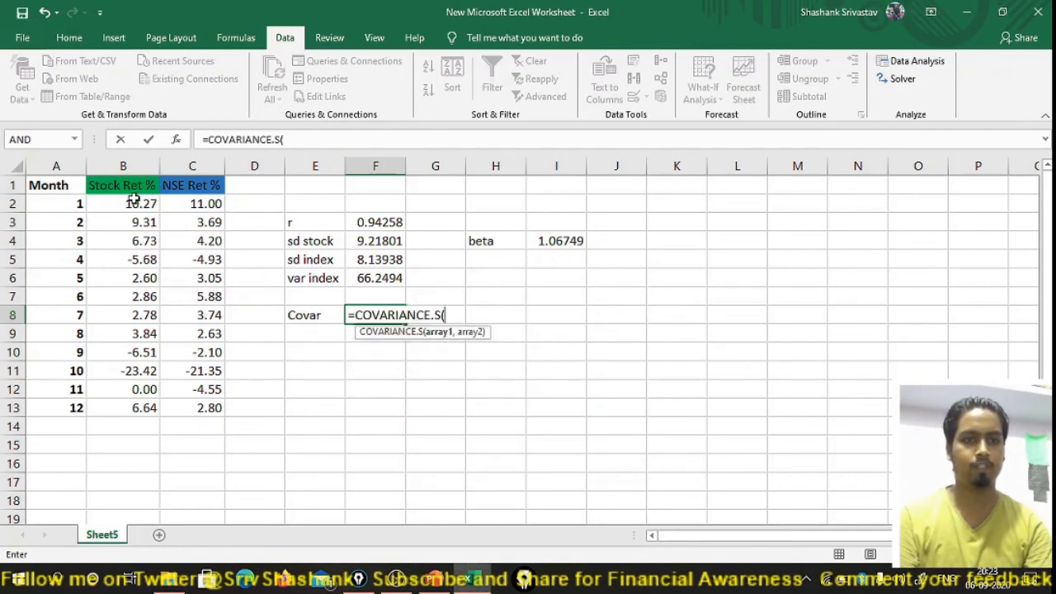
{"action": "left_click_drag", "start_coordinate": [137, 204], "coordinate": [147, 399]}
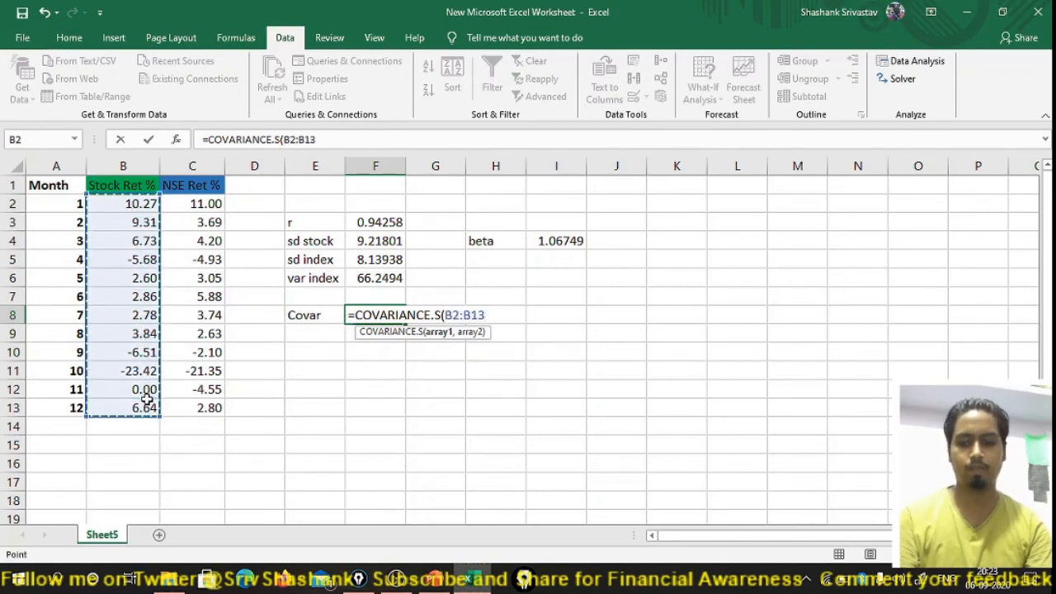
{"action": "type", "text": ","}
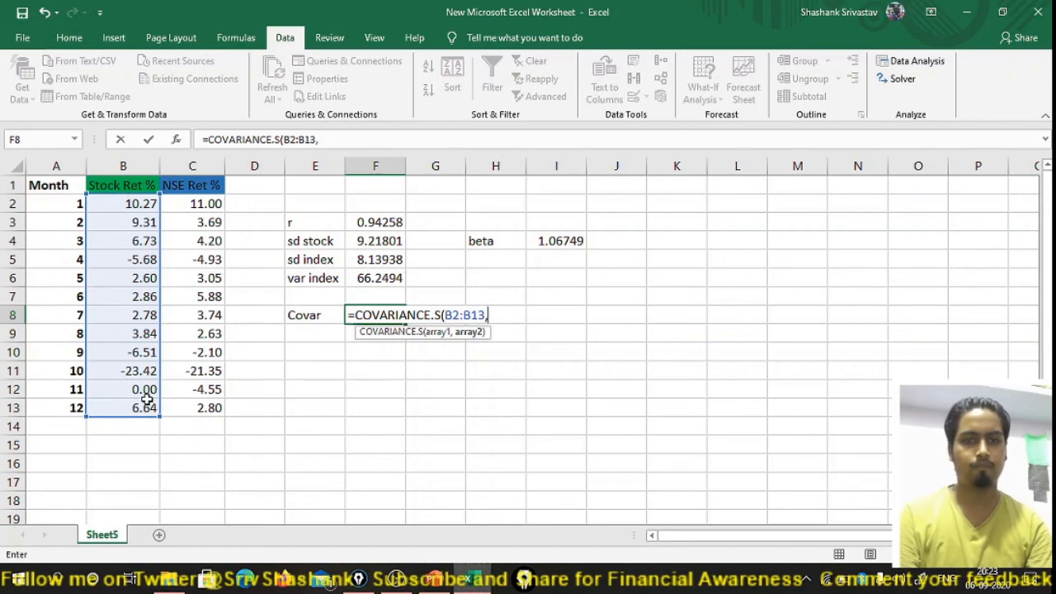
{"action": "left_click_drag", "start_coordinate": [206, 205], "coordinate": [217, 403]}
{"action": "type", "text": ","}
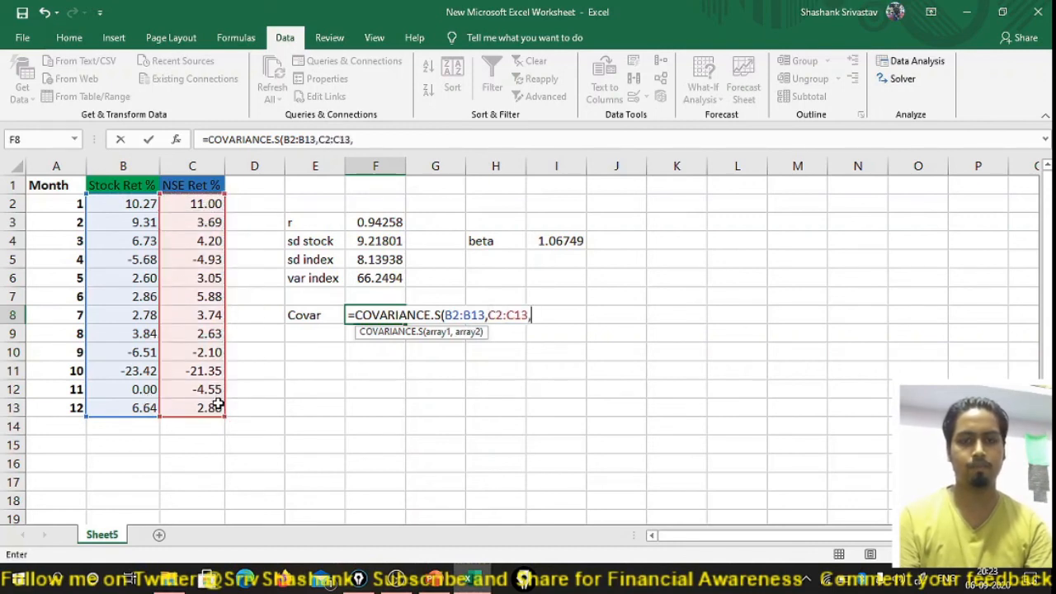
{"action": "key", "text": "Return"}
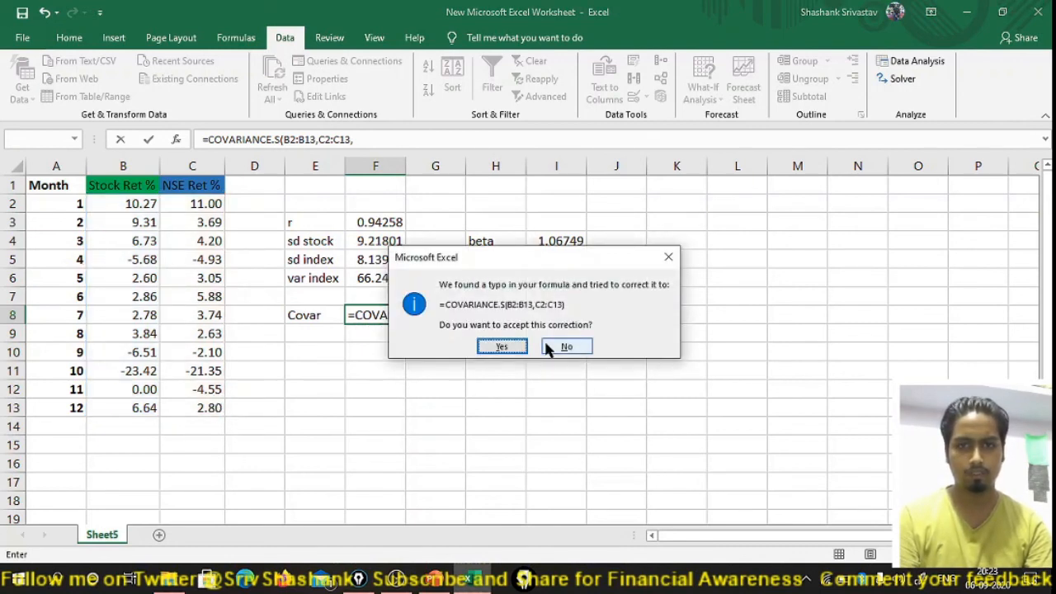
{"action": "left_click", "coordinate": [504, 347]}
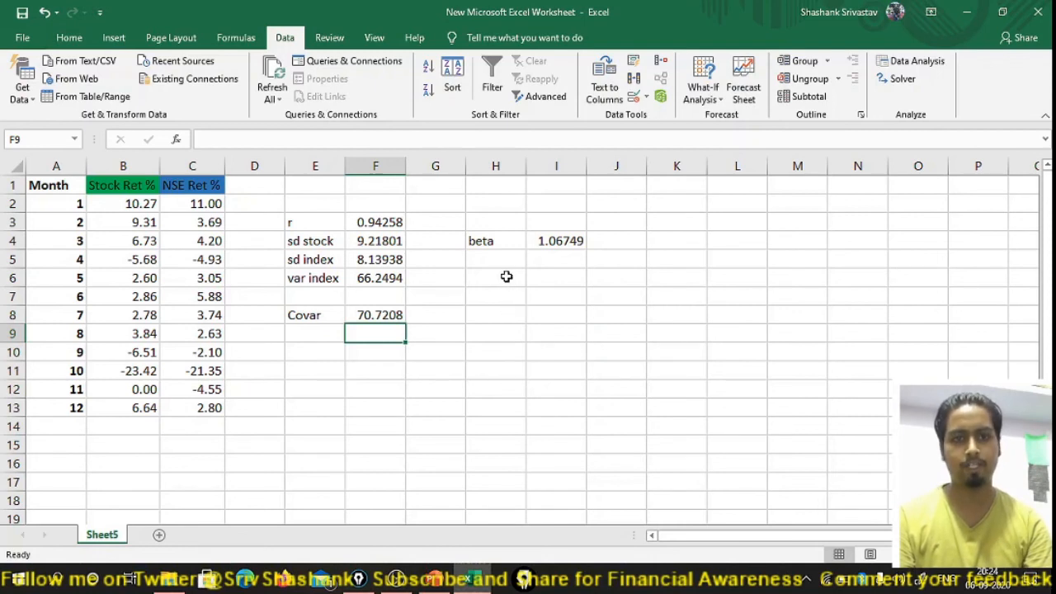
Step: Calculate beta a second way in cell I5 by dividing the covariance by the index variance with =F8/F6
{"action": "left_click", "coordinate": [538, 261]}
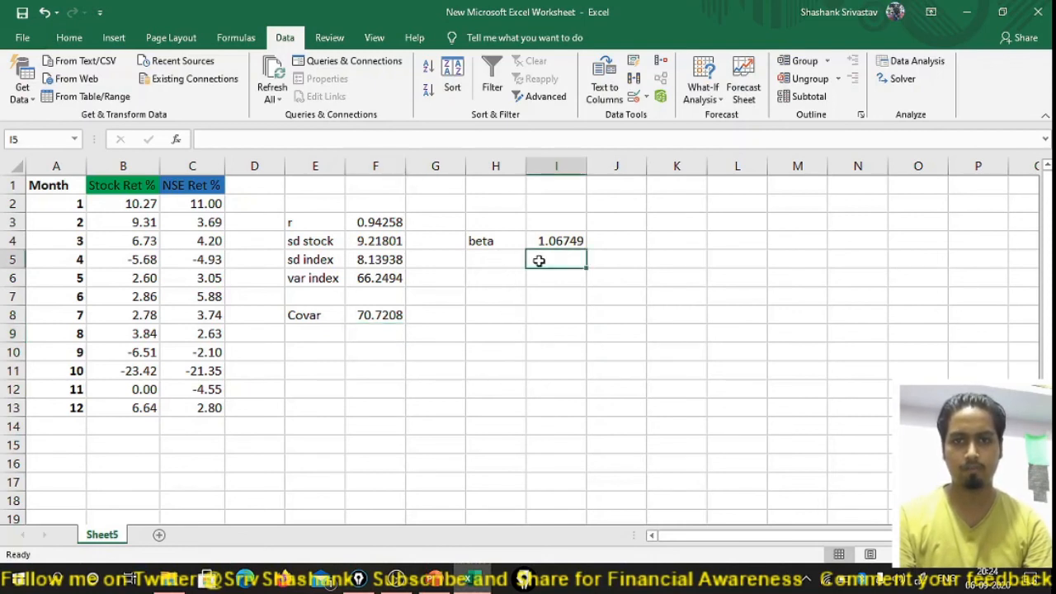
{"action": "type", "text": "="}
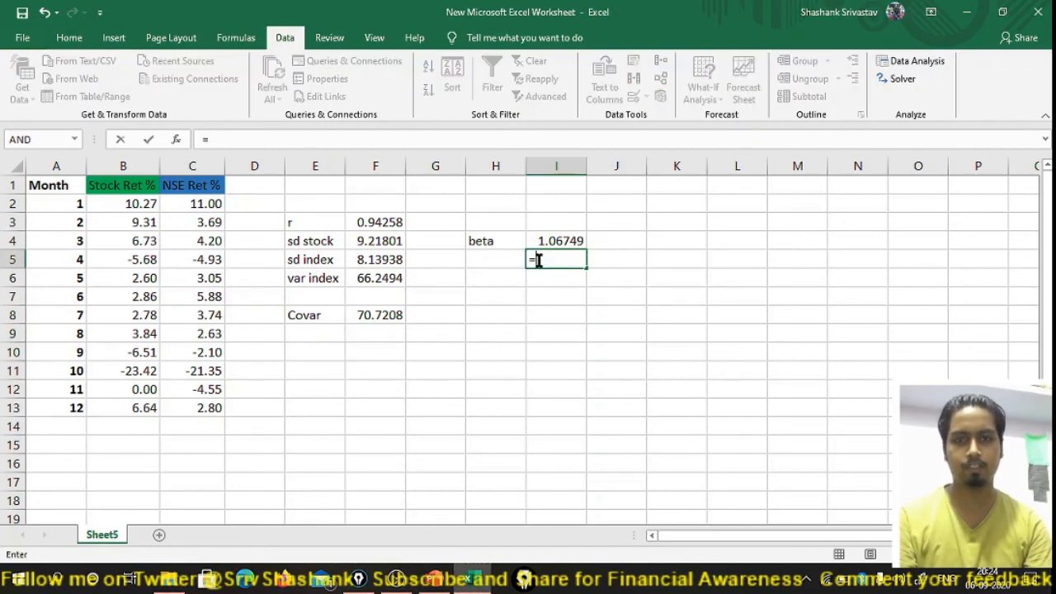
{"action": "left_click", "coordinate": [381, 318]}
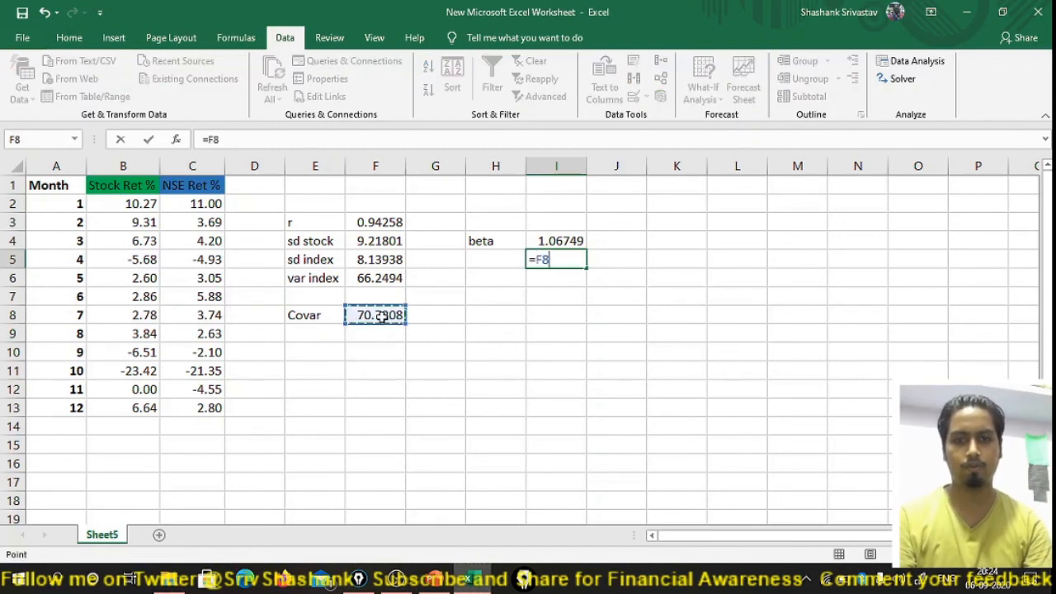
{"action": "type", "text": "/"}
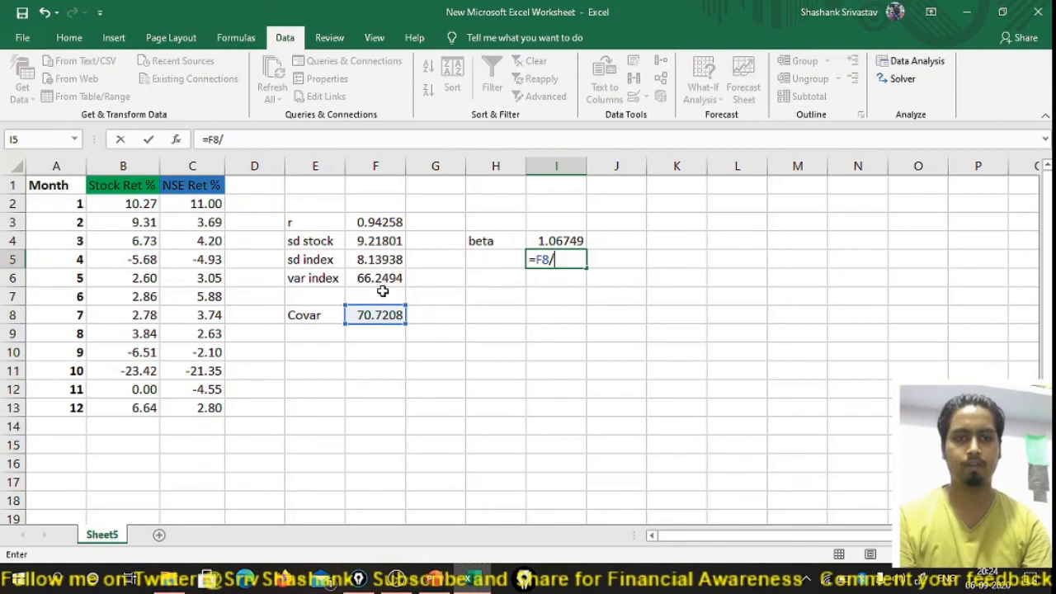
{"action": "left_click", "coordinate": [377, 276]}
{"action": "key", "text": "Return"}
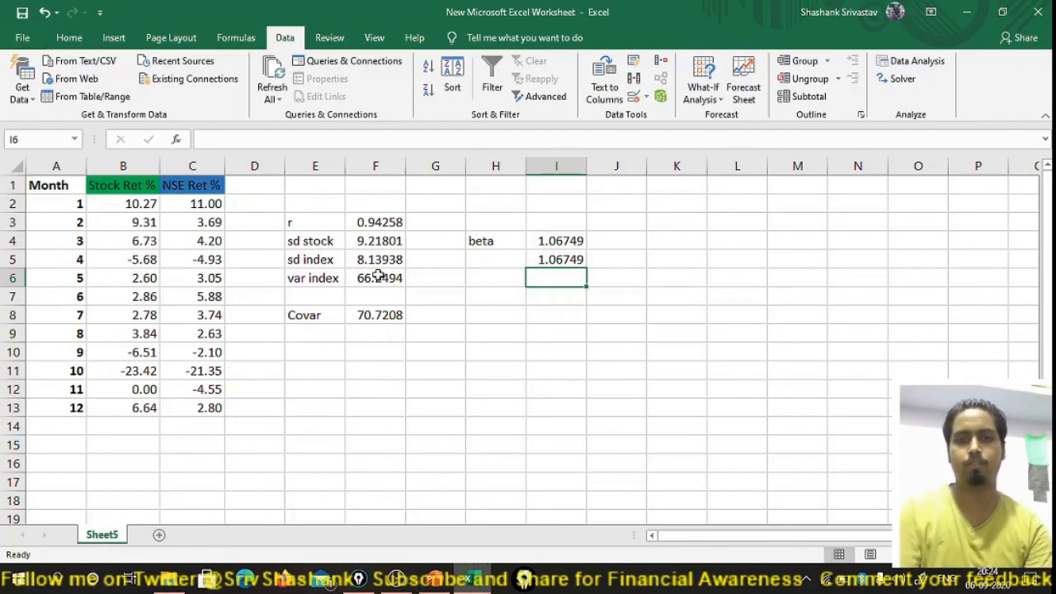
Step: Reduce the displayed precision of both beta values in cells I4:I5 to two decimal places
{"action": "left_click", "coordinate": [556, 244]}
{"action": "left_click_drag", "start_coordinate": [557, 255], "coordinate": [556, 259]}
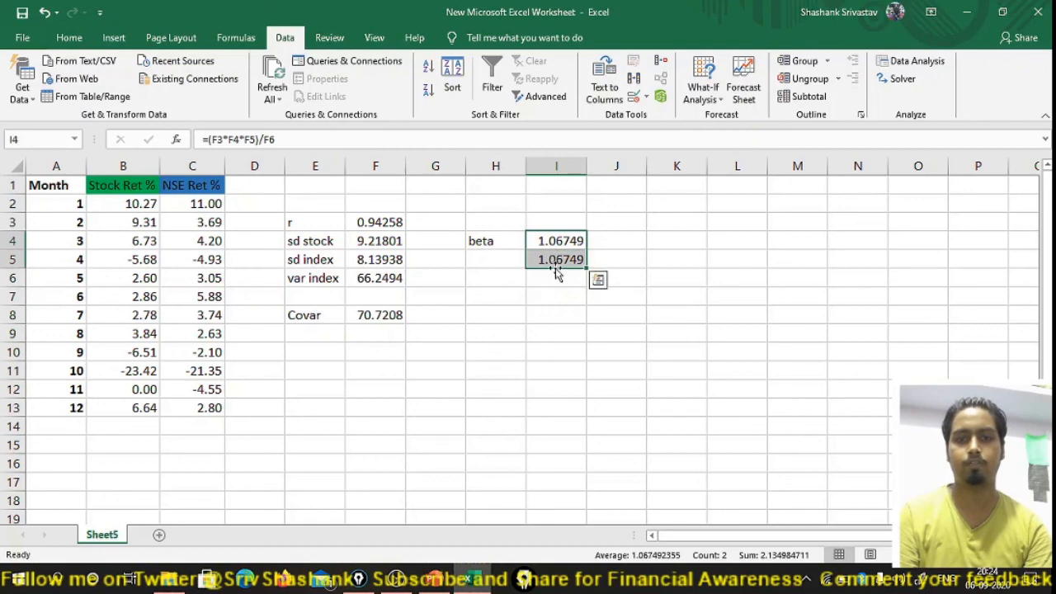
{"action": "left_click", "coordinate": [69, 37]}
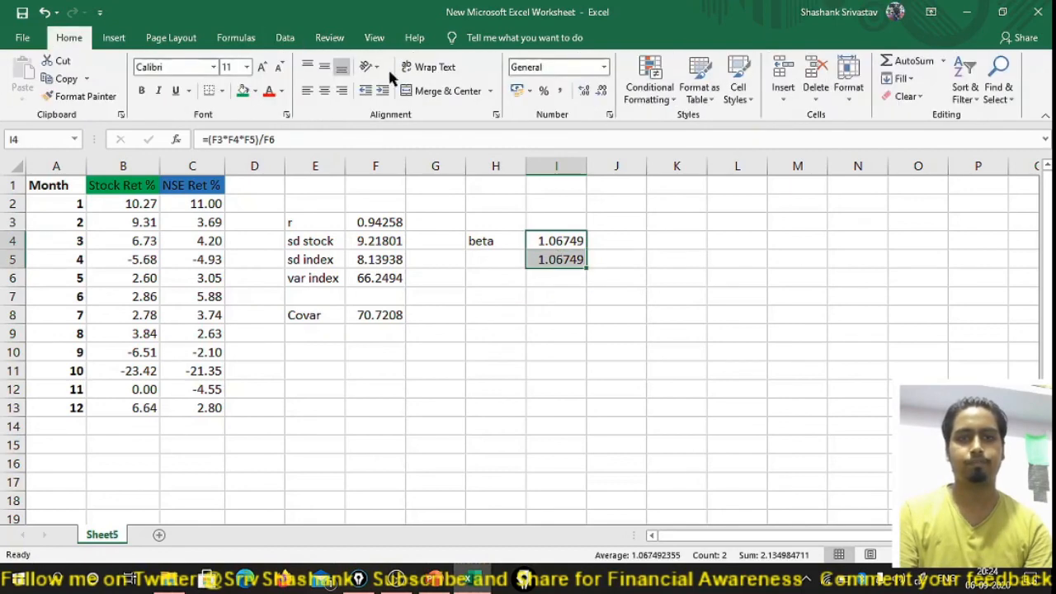
{"action": "double_click", "coordinate": [602, 91]}
{"action": "left_click", "coordinate": [602, 91]}
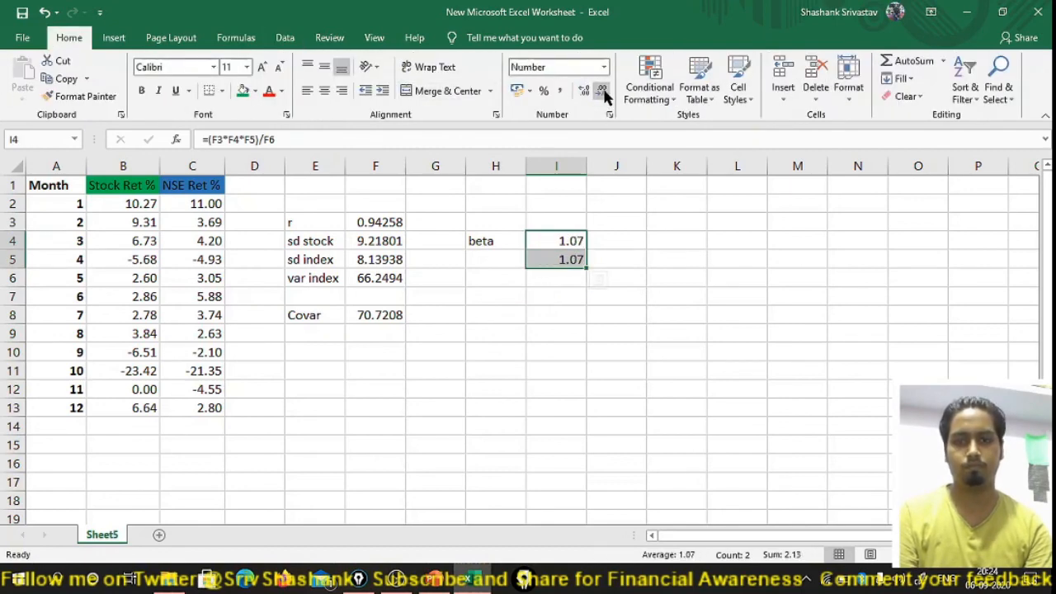
{"action": "left_click", "coordinate": [652, 274]}
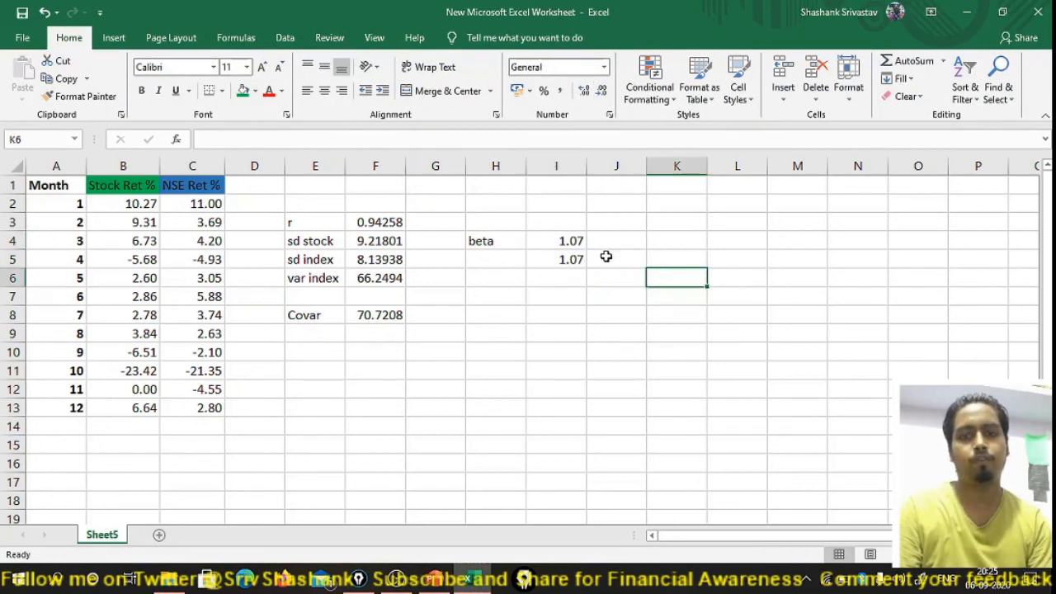